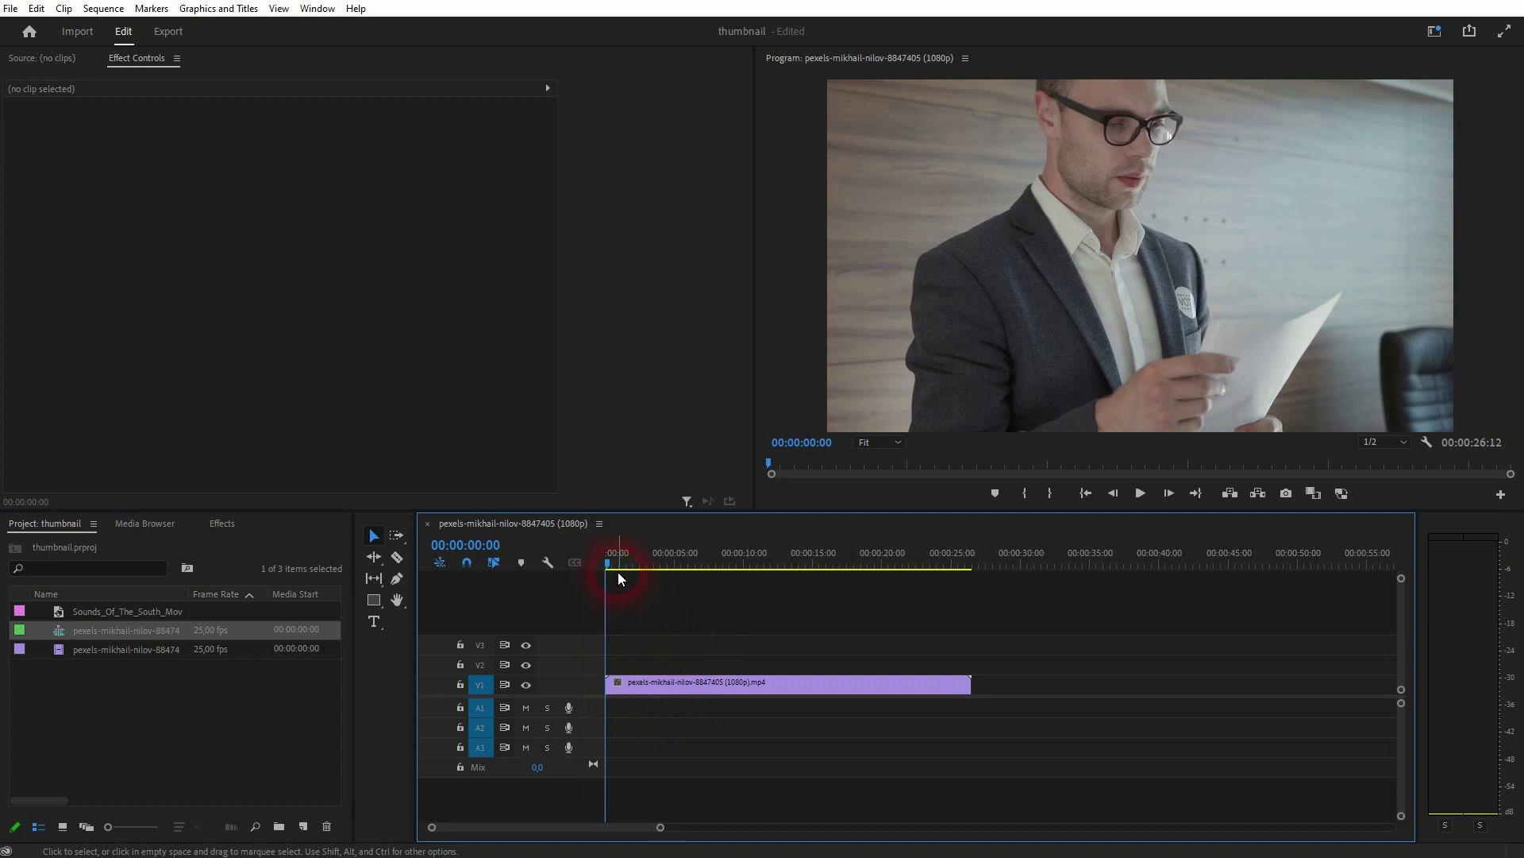
Place the Sounds_Of_The_South poster image on track V2 above the video clip, starting at 00:00:11:04
click(637, 562)
drag(639, 564, 762, 565)
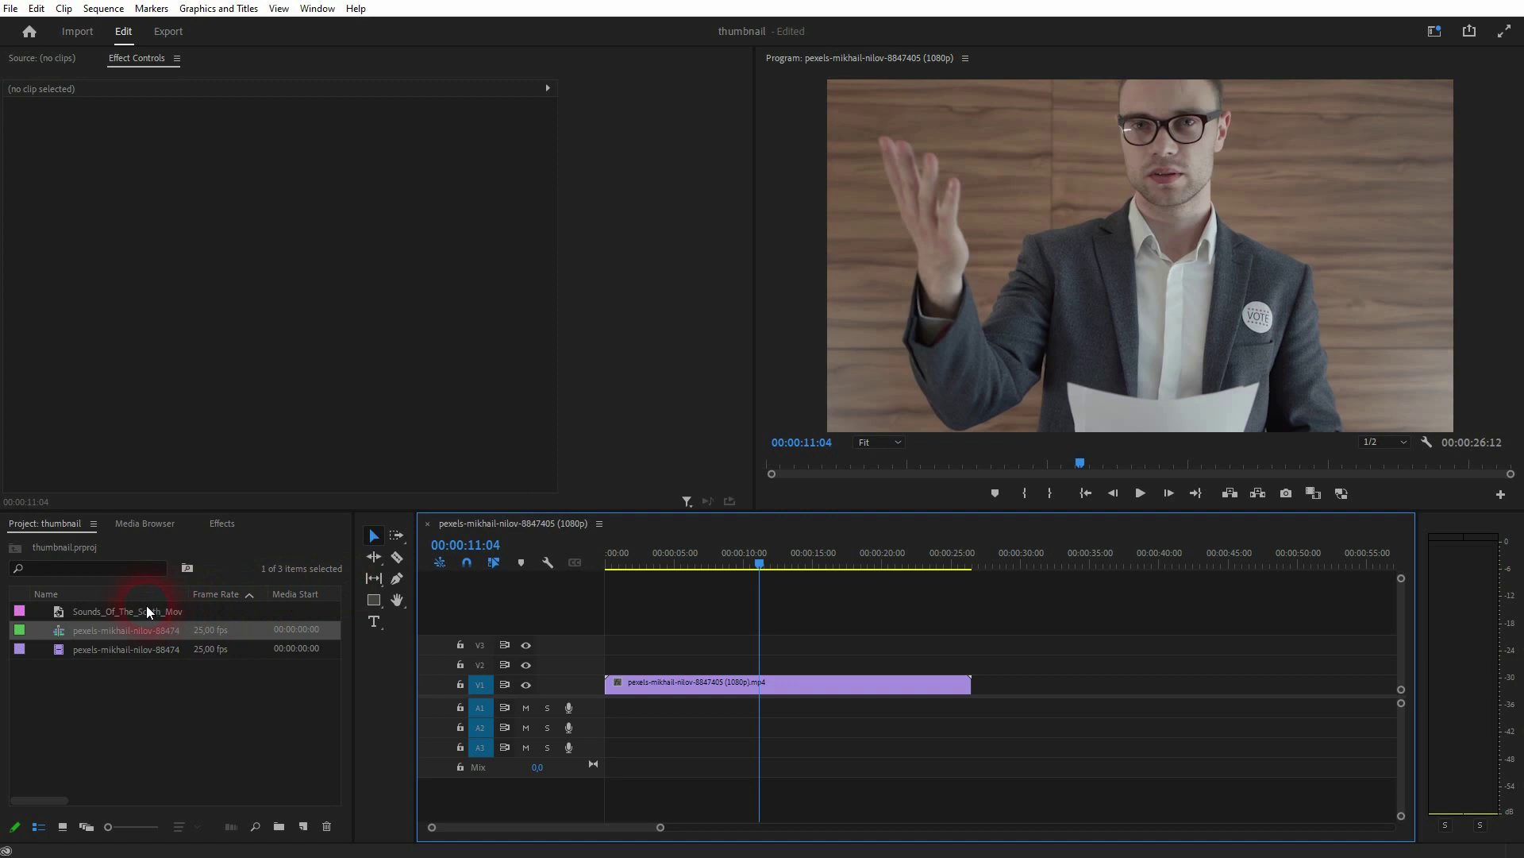
drag(142, 605, 776, 655)
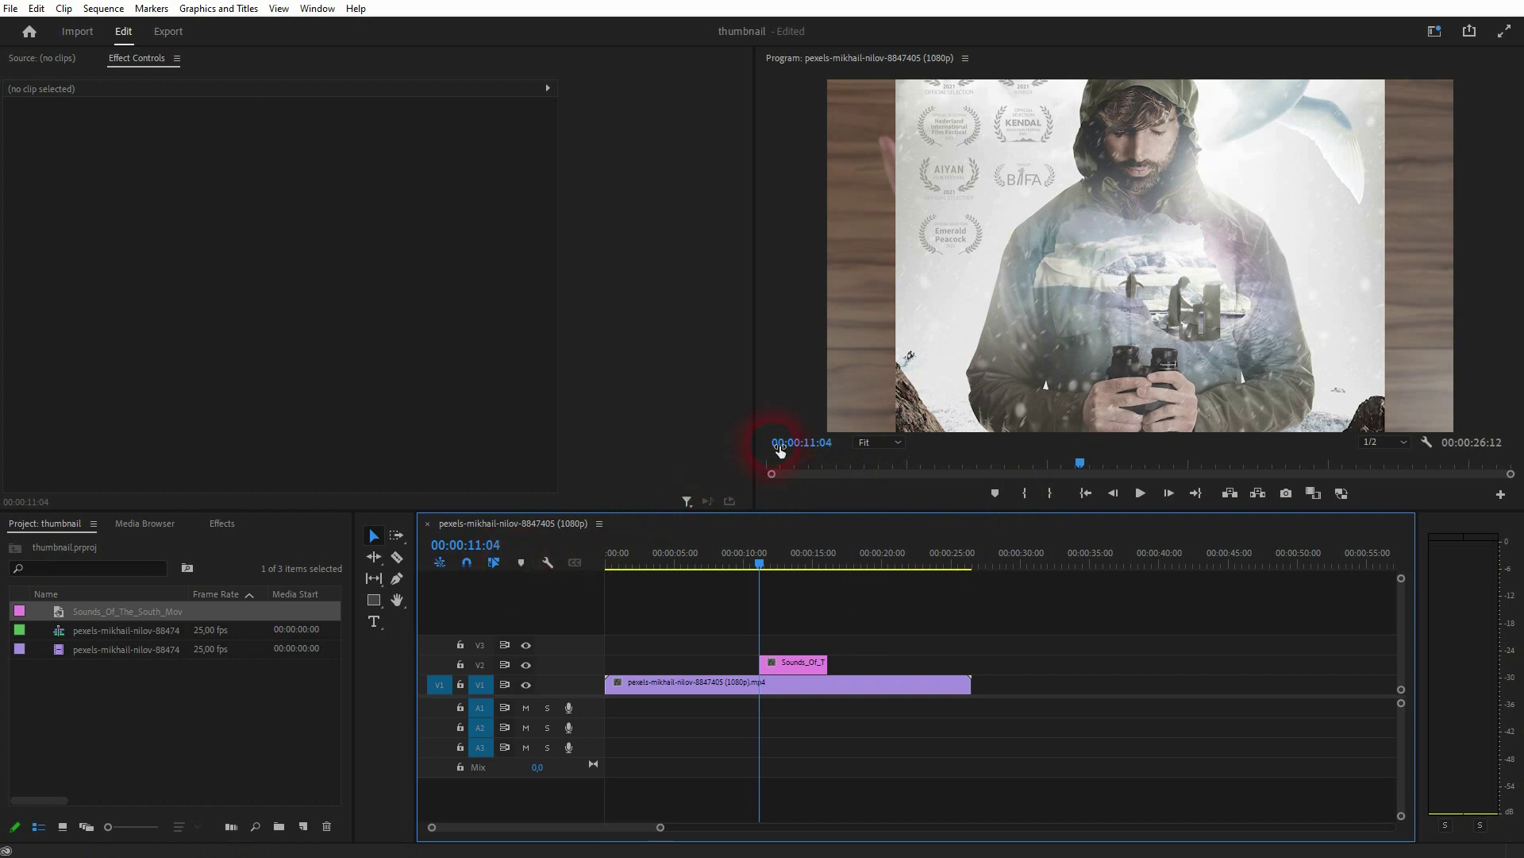
click(987, 309)
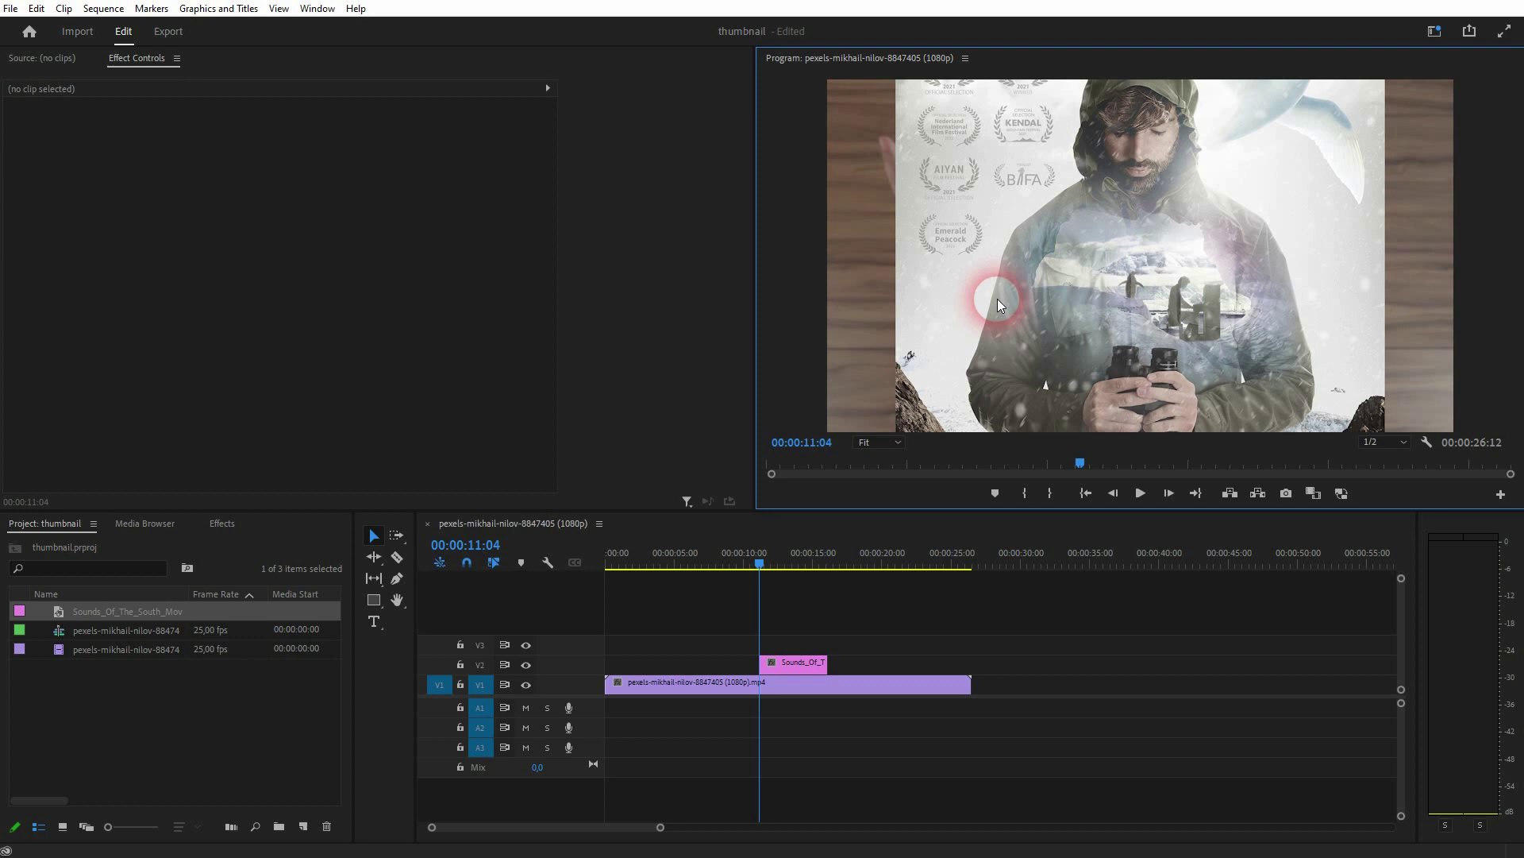
Scale the poster clip on V2 to 33 and set its position to 1659, 720 beside the speaker
click(803, 663)
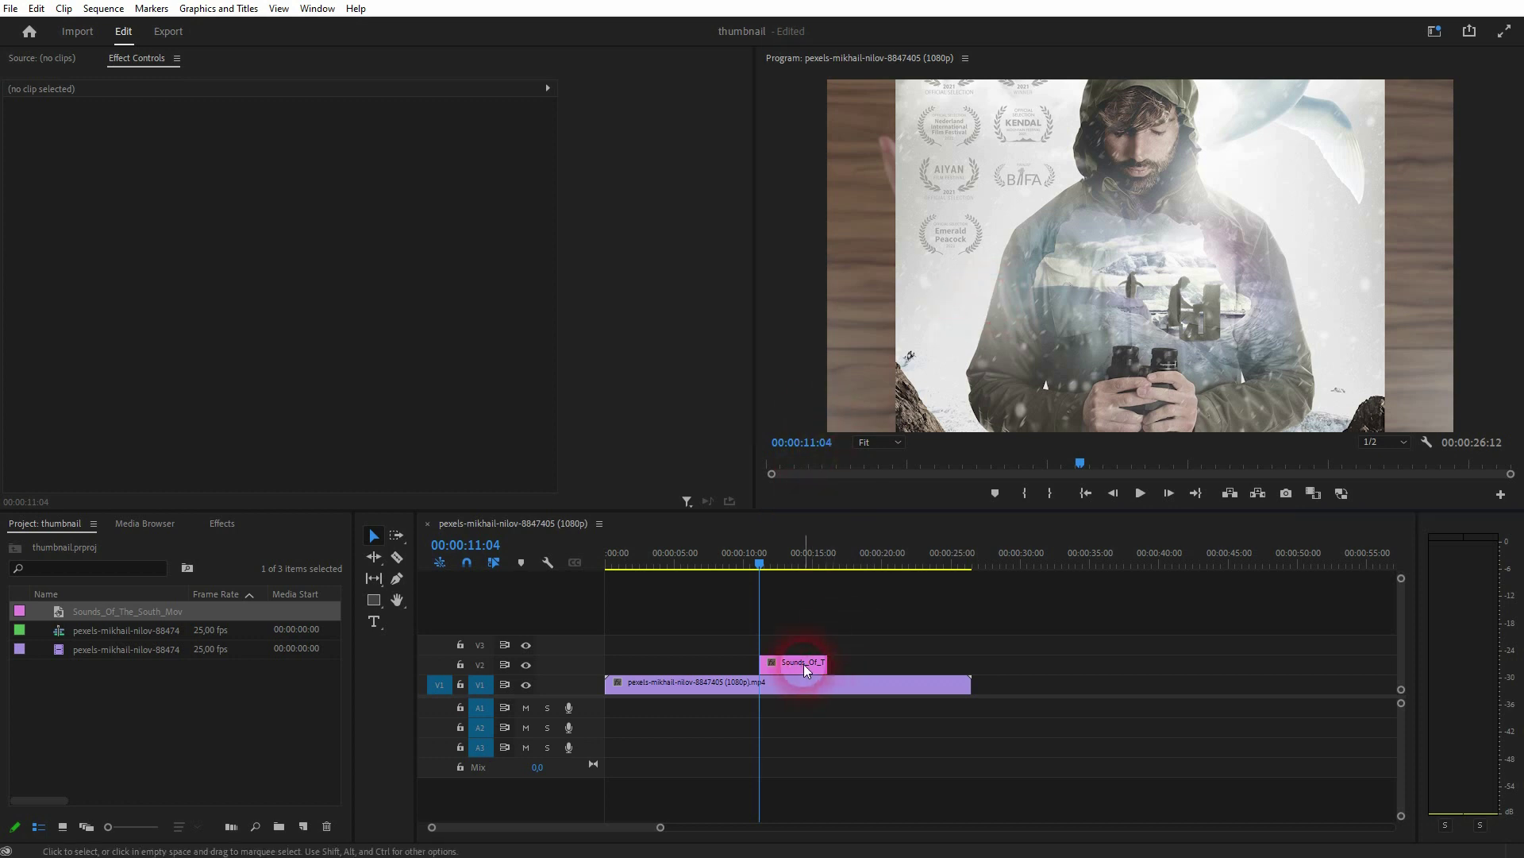
click(354, 264)
drag(288, 158, 843, 141)
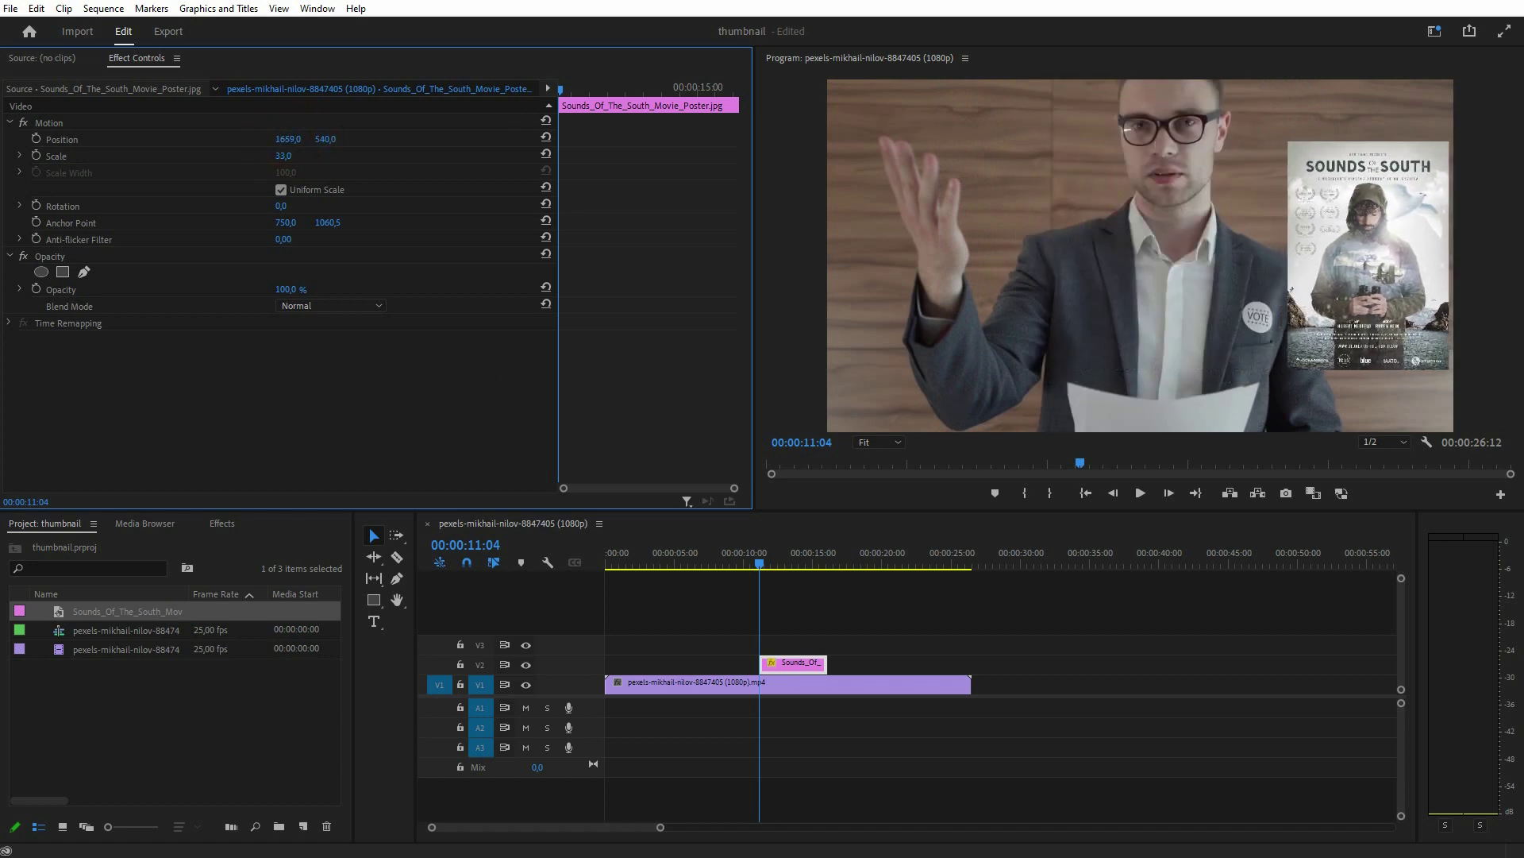
drag(325, 139, 472, 139)
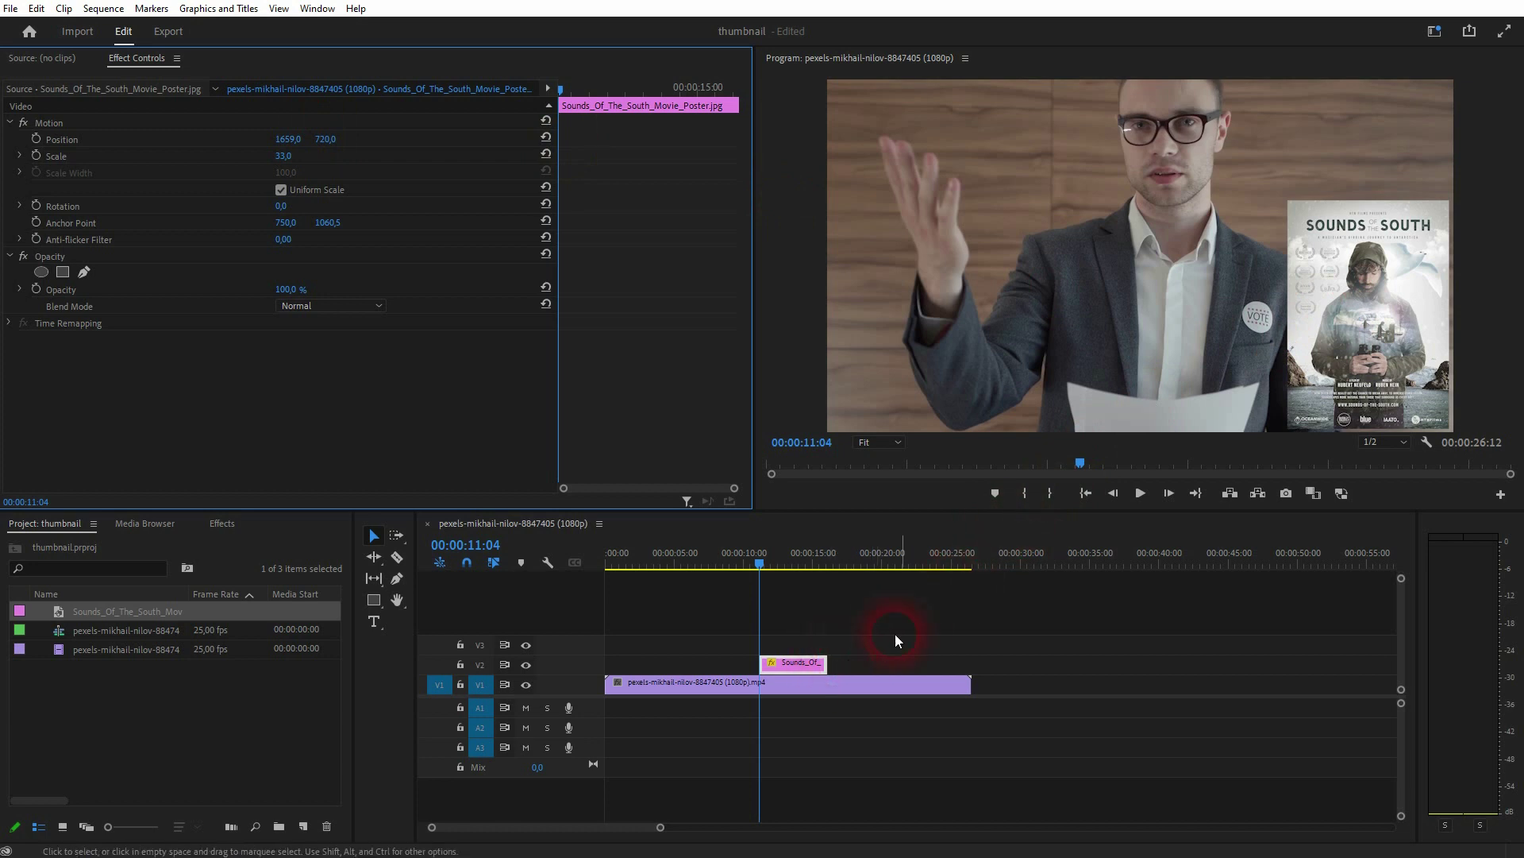
Add the text "Film Review" over the man's raised hand and expand its text settings
click(374, 621)
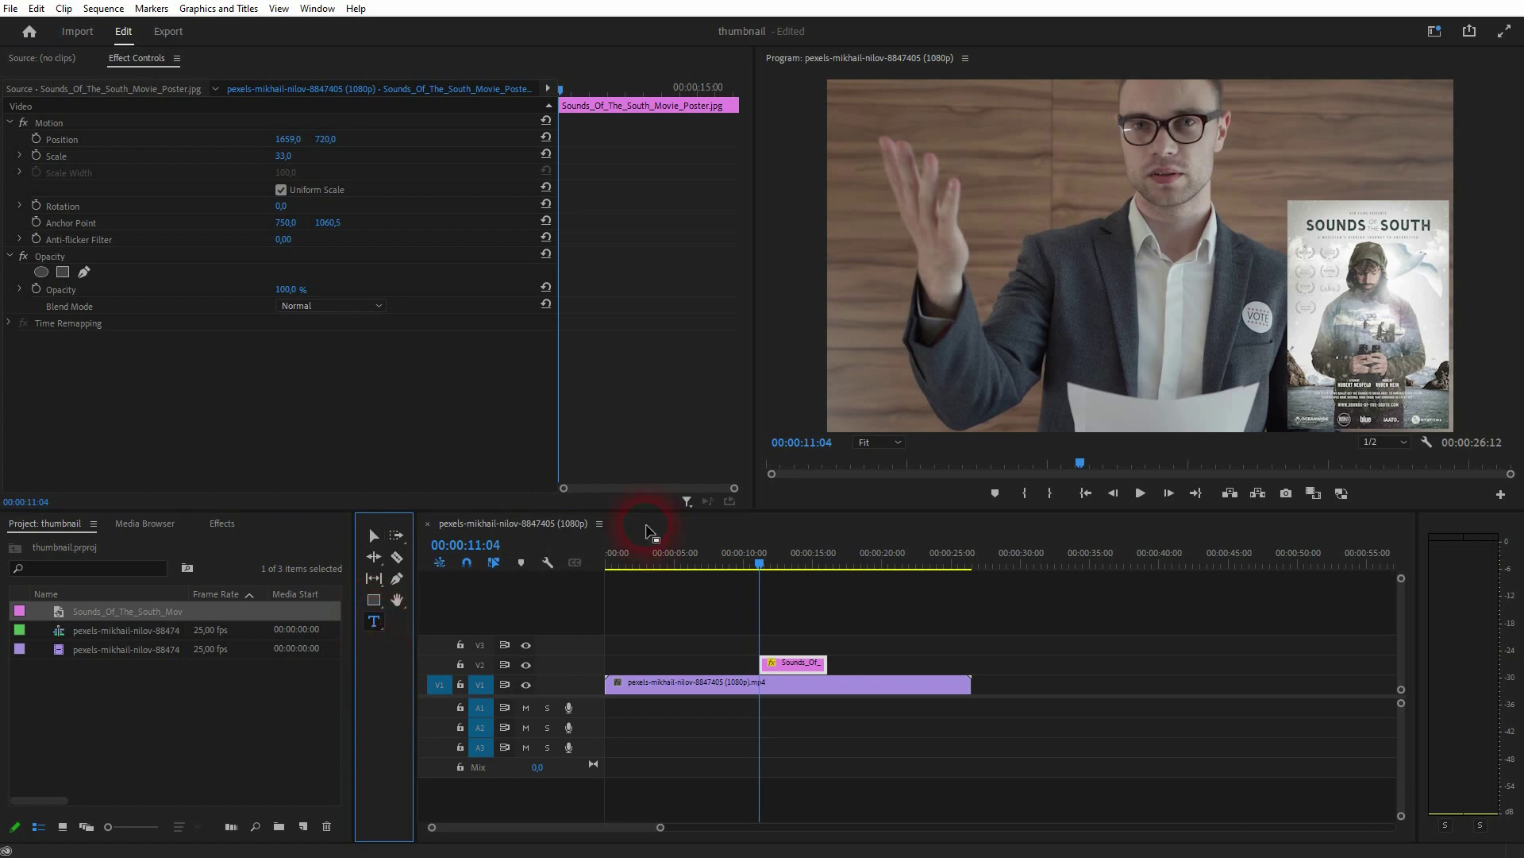
click(902, 247)
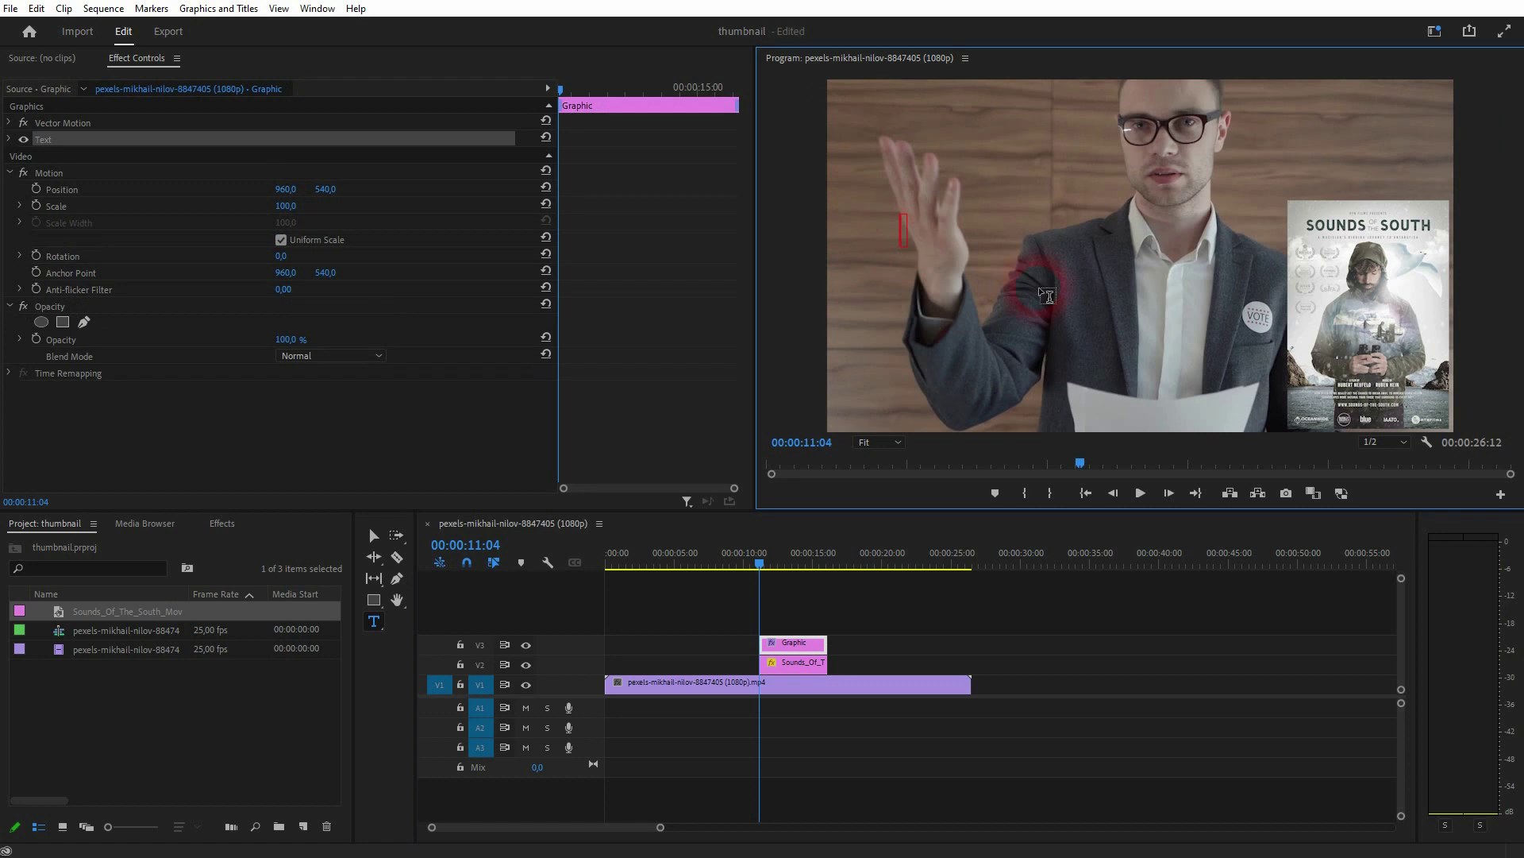
text(Film)
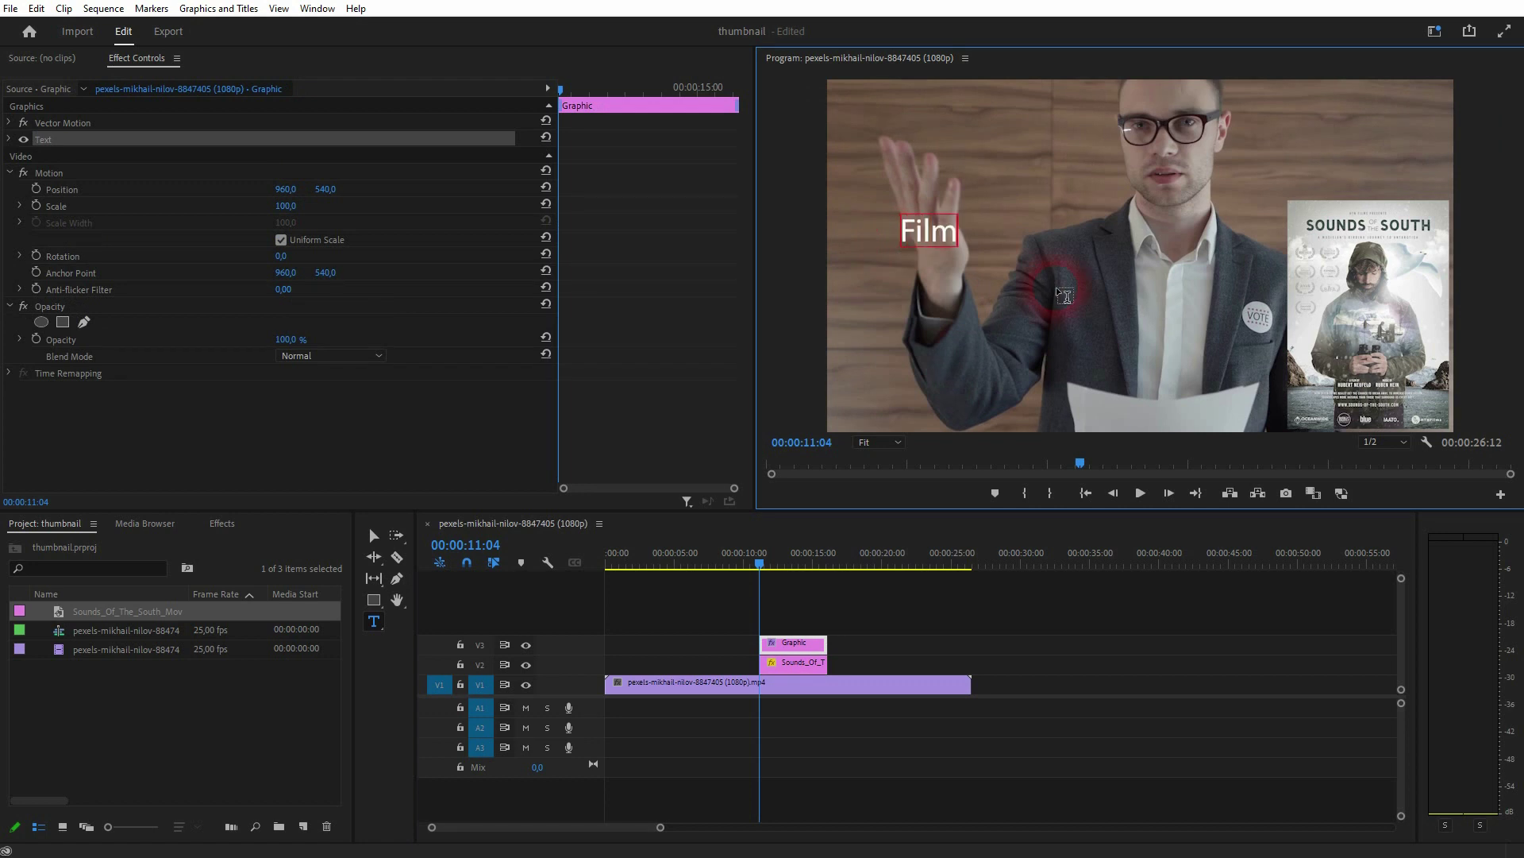
text( Review)
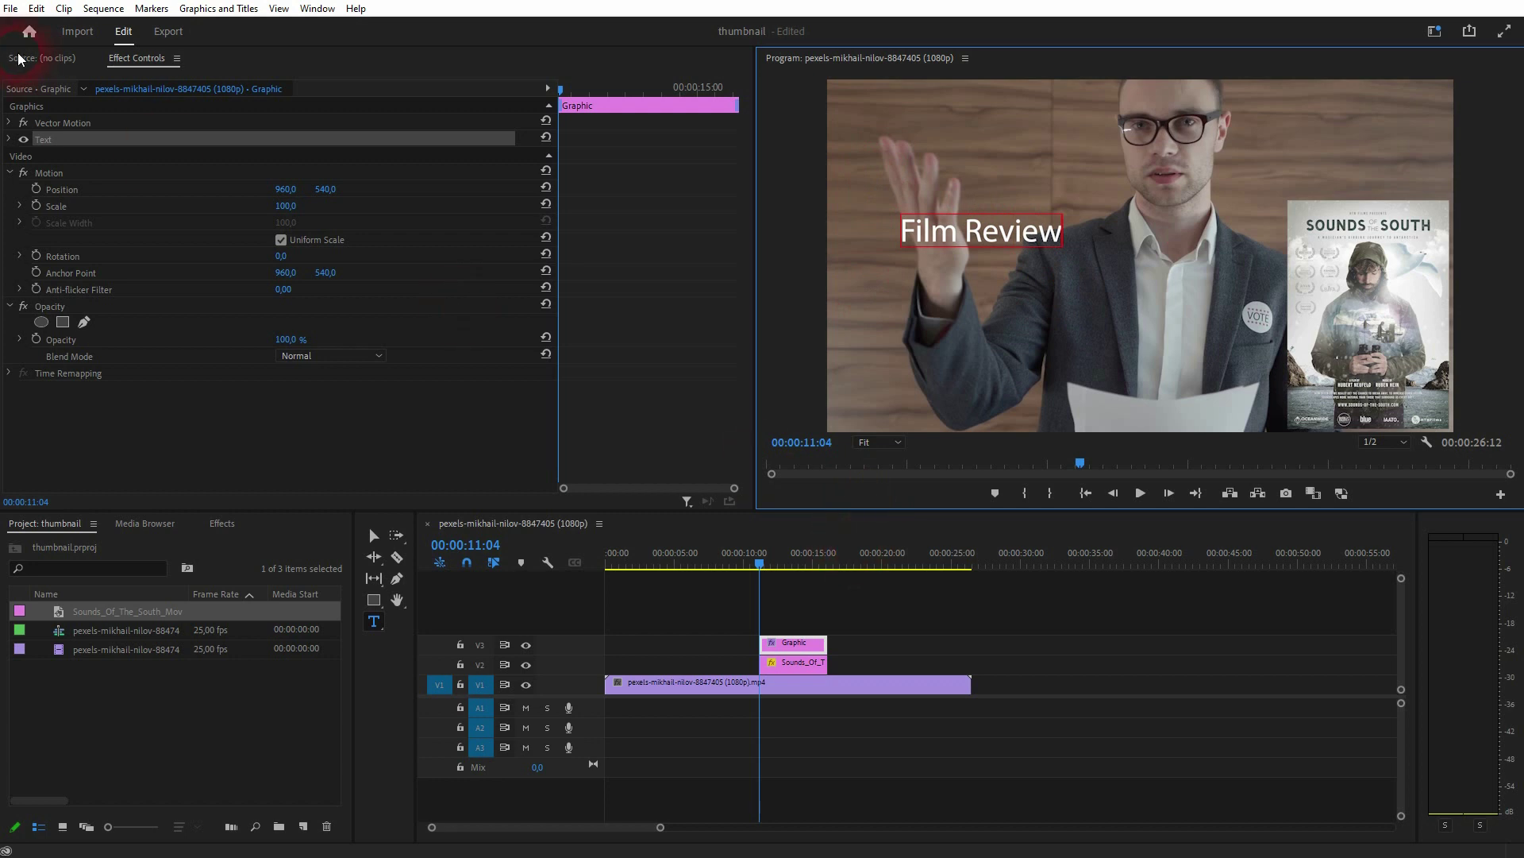
click(9, 140)
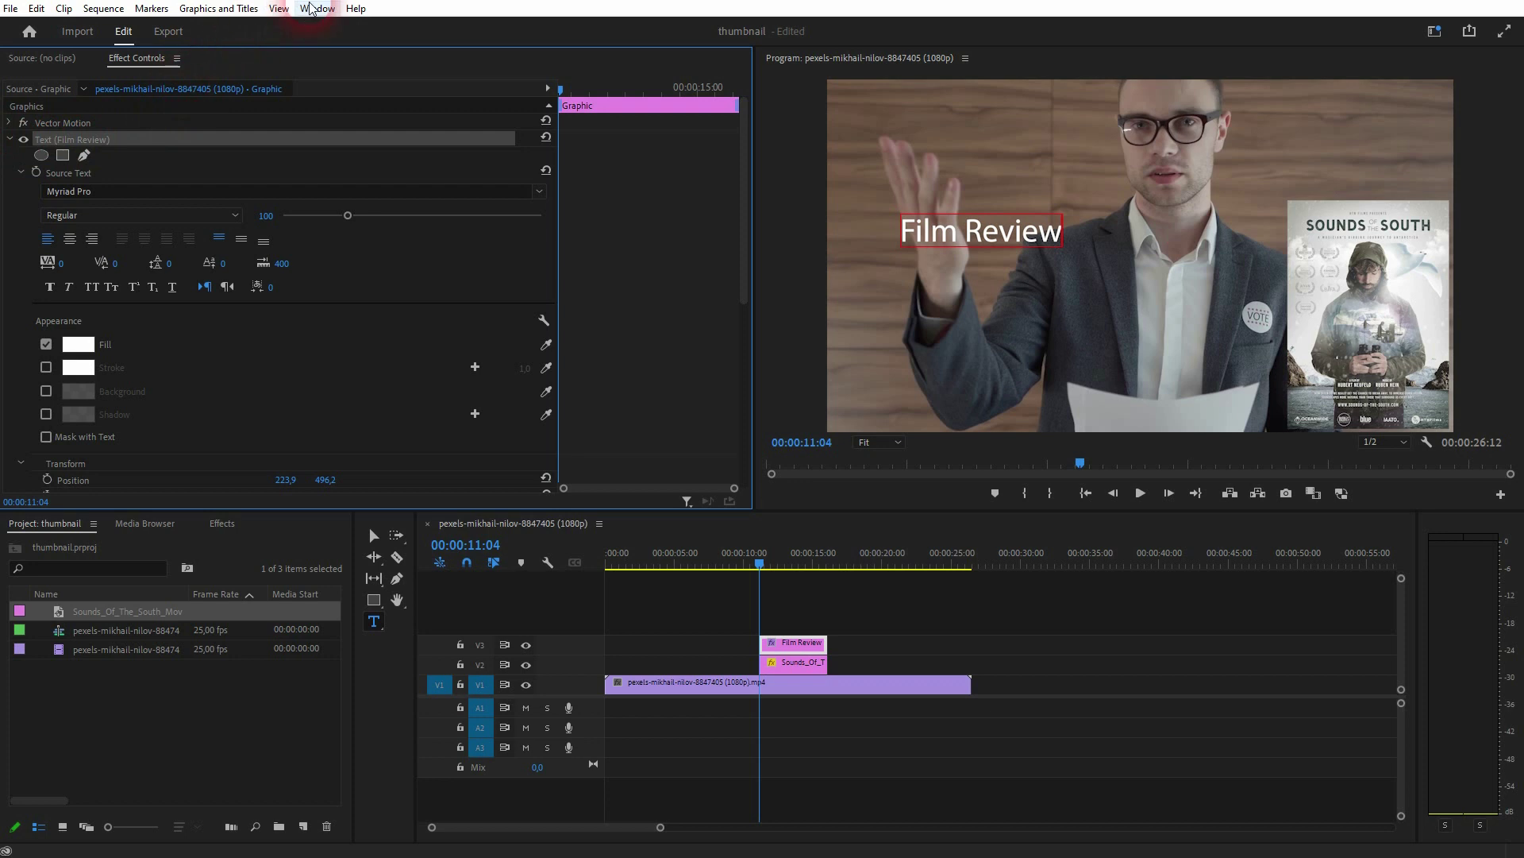
click(331, 10)
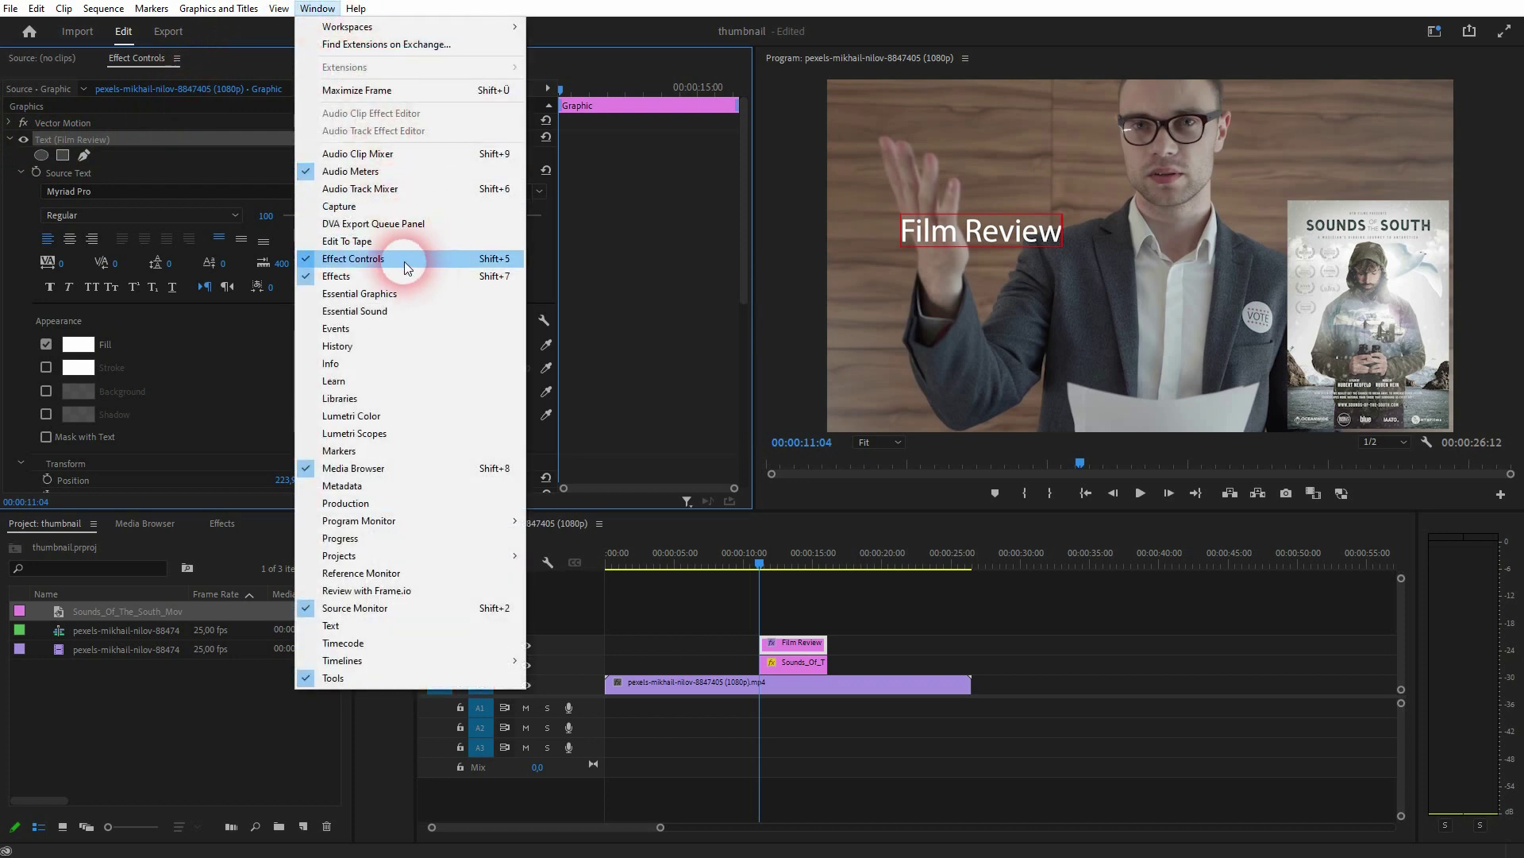
click(72, 142)
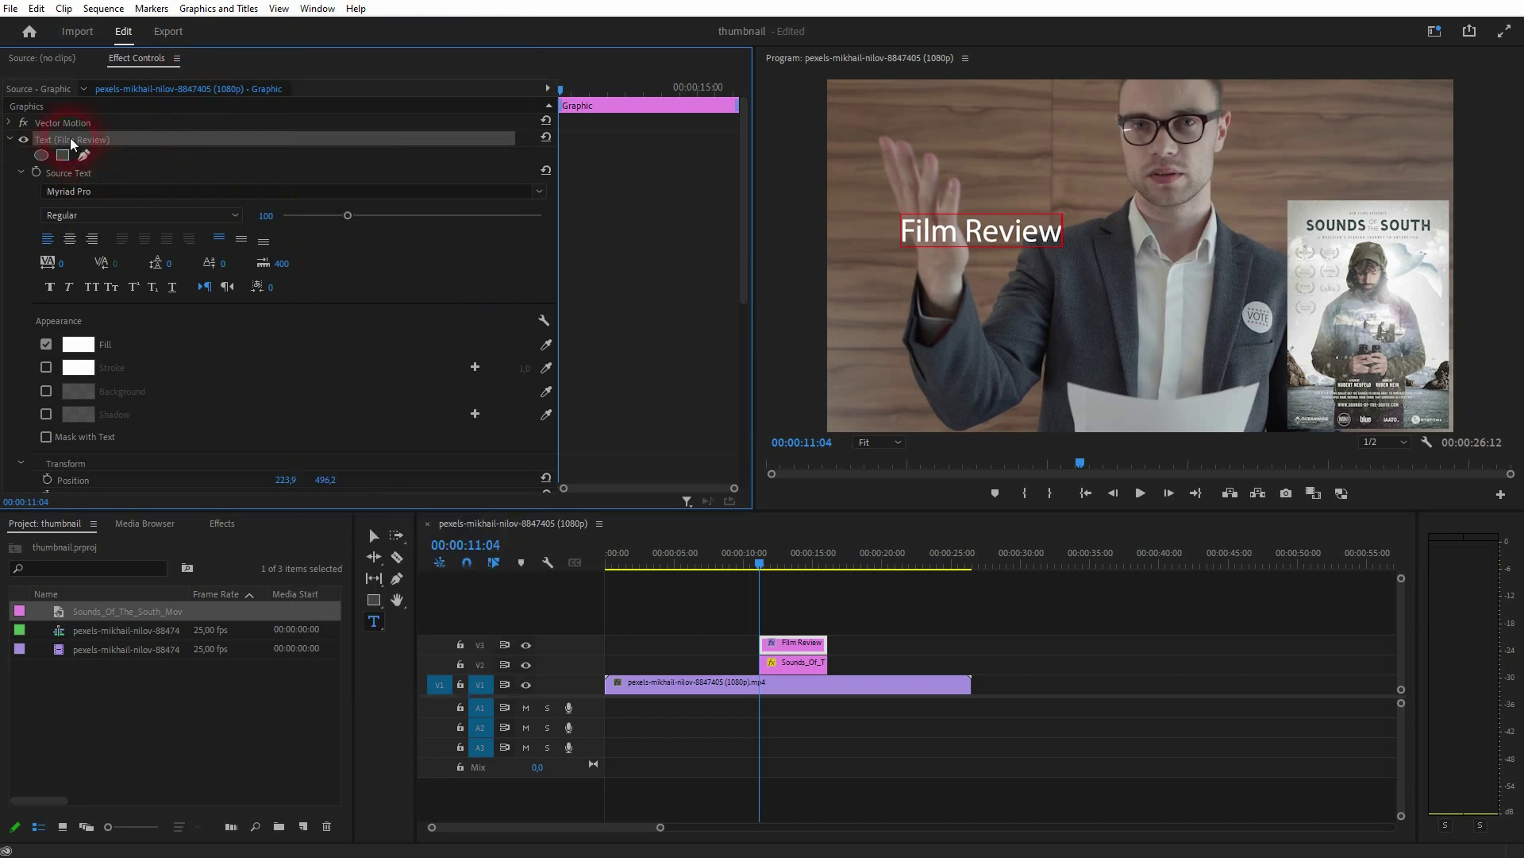
click(83, 347)
mouse_move(759, 375)
mouse_down()
mouse_move(715, 402)
mouse_move(865, 555)
mouse_up()
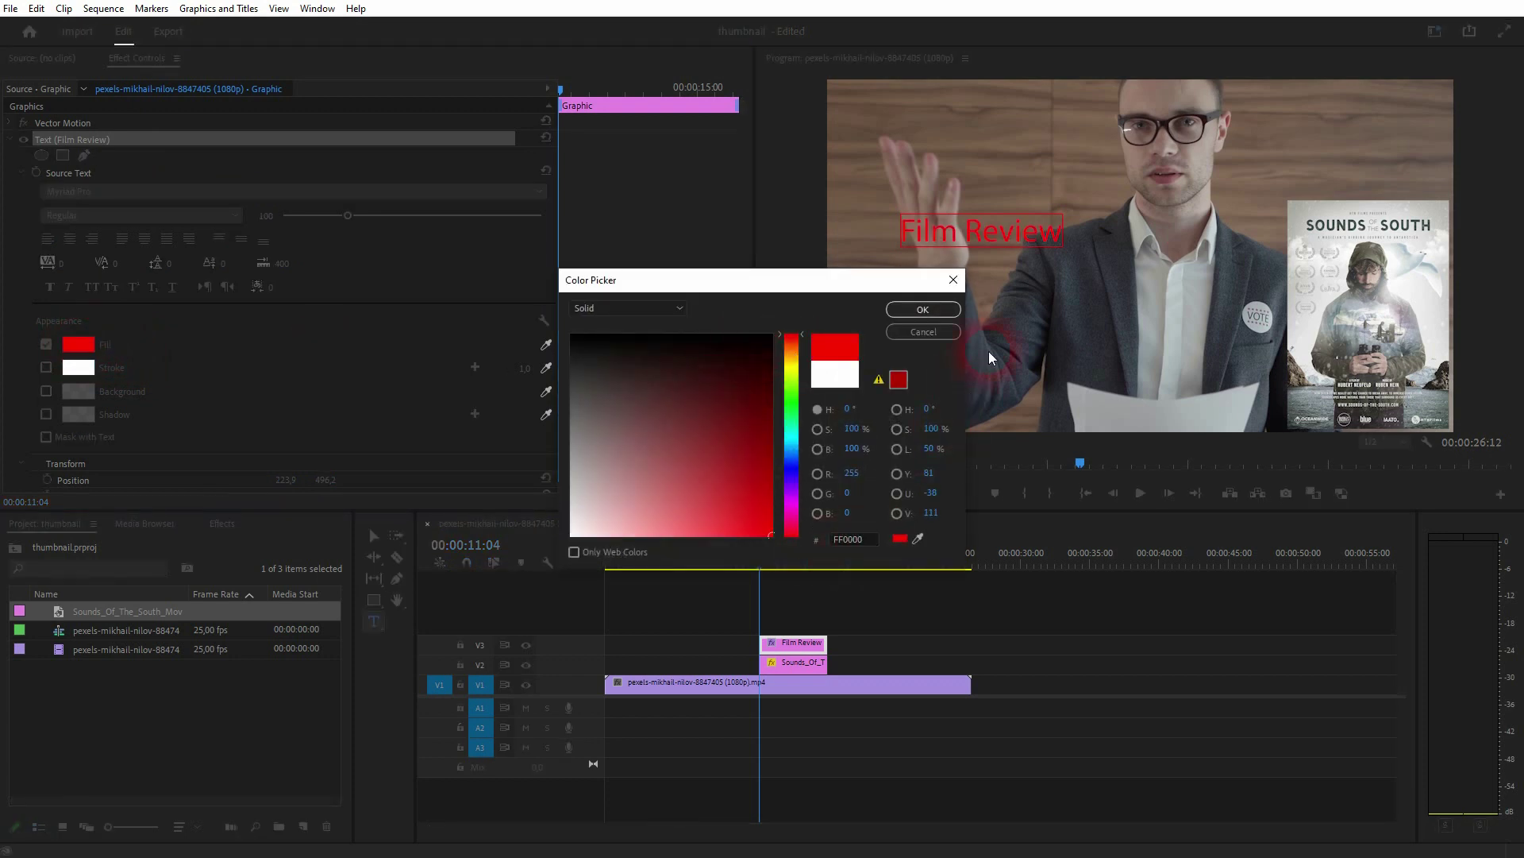
click(923, 331)
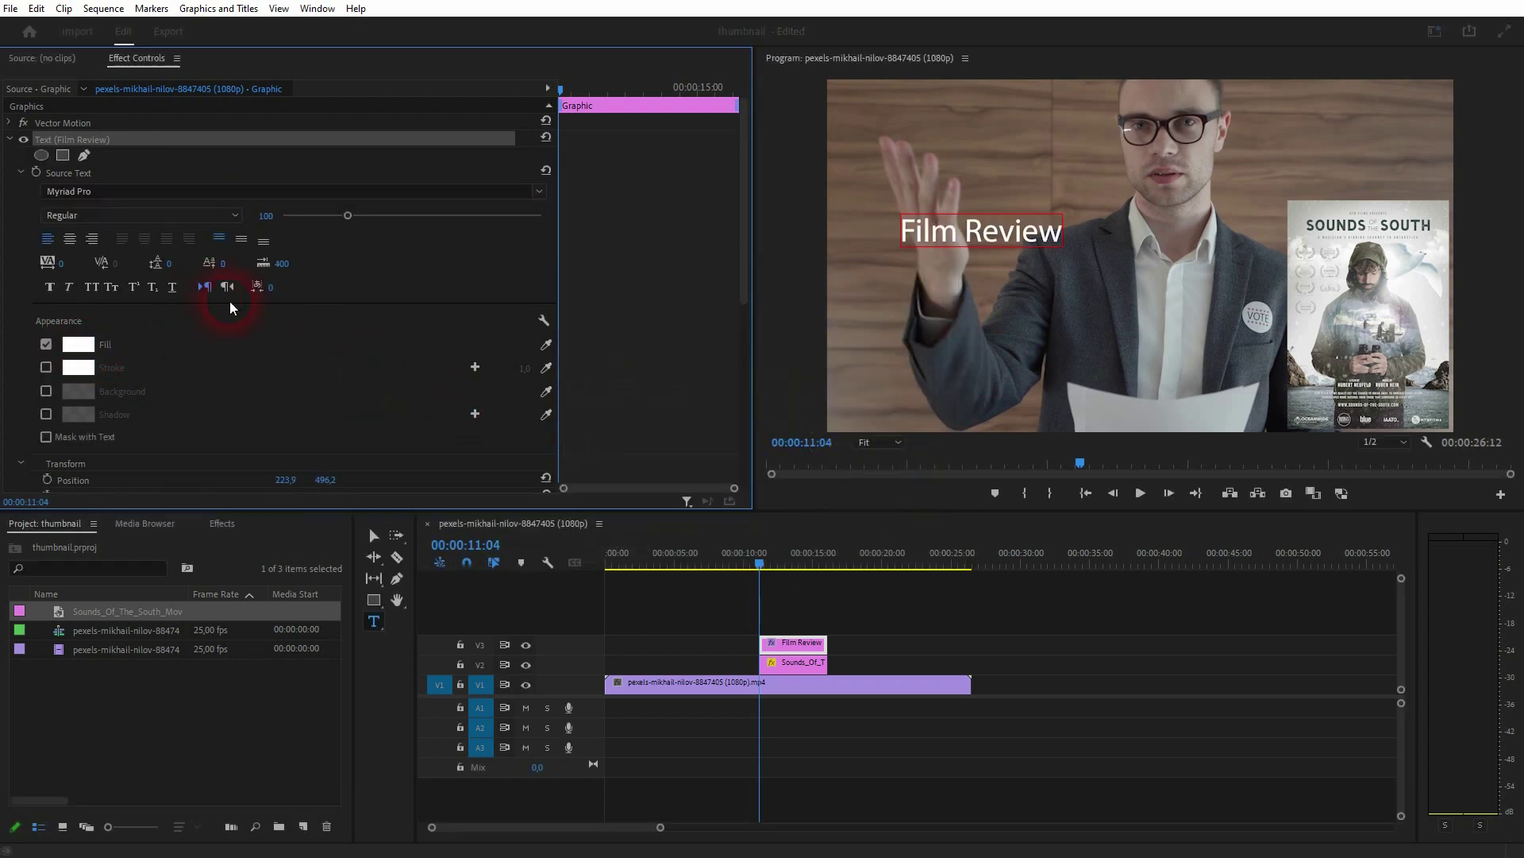
Set the "Film Review" title's font size to 202 and its font to Onyx
click(351, 218)
drag(352, 218, 415, 222)
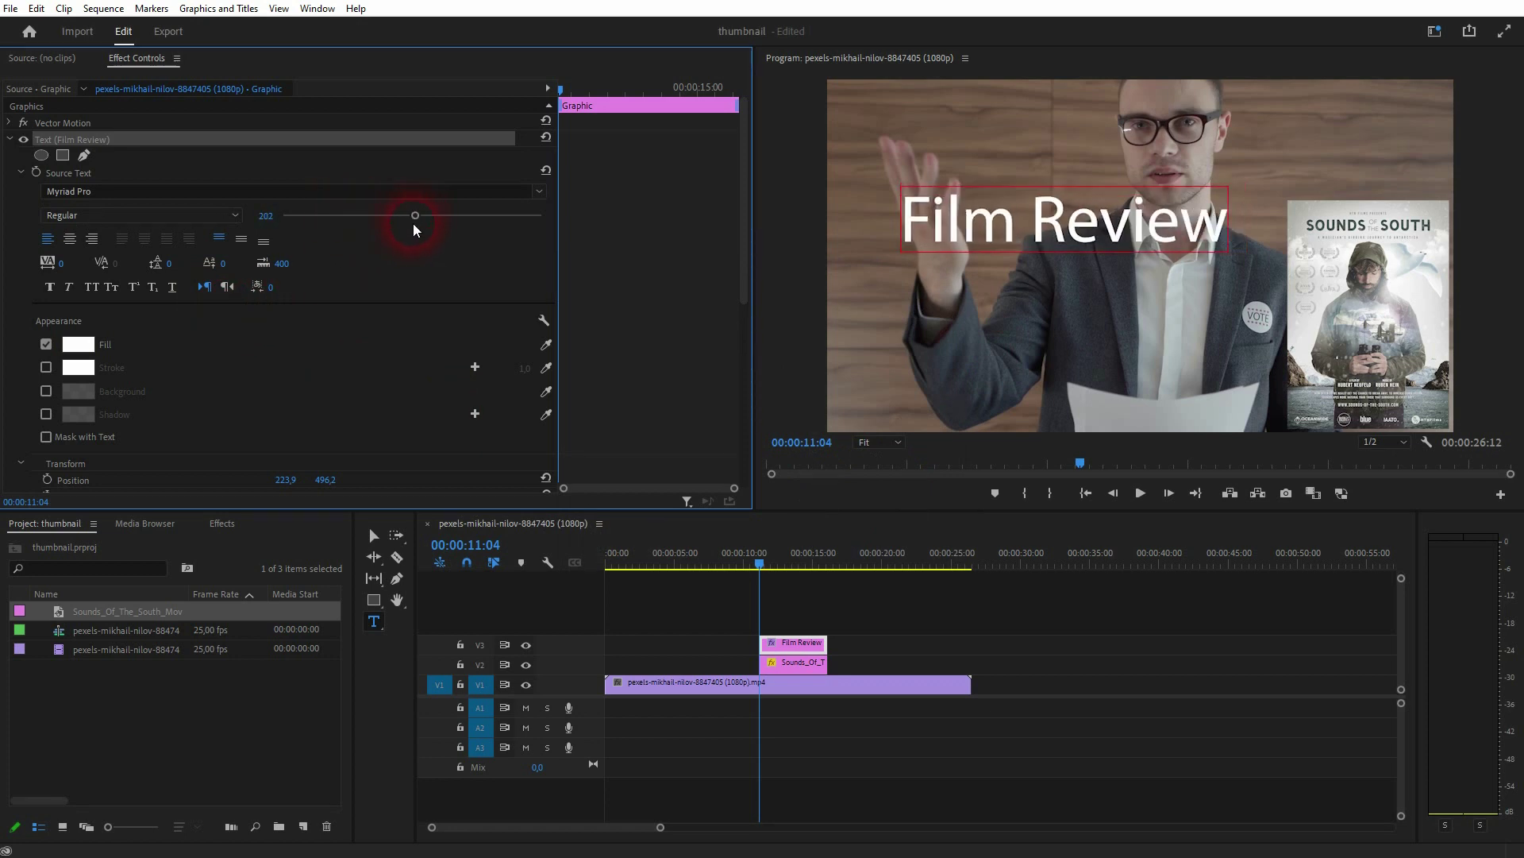
click(541, 192)
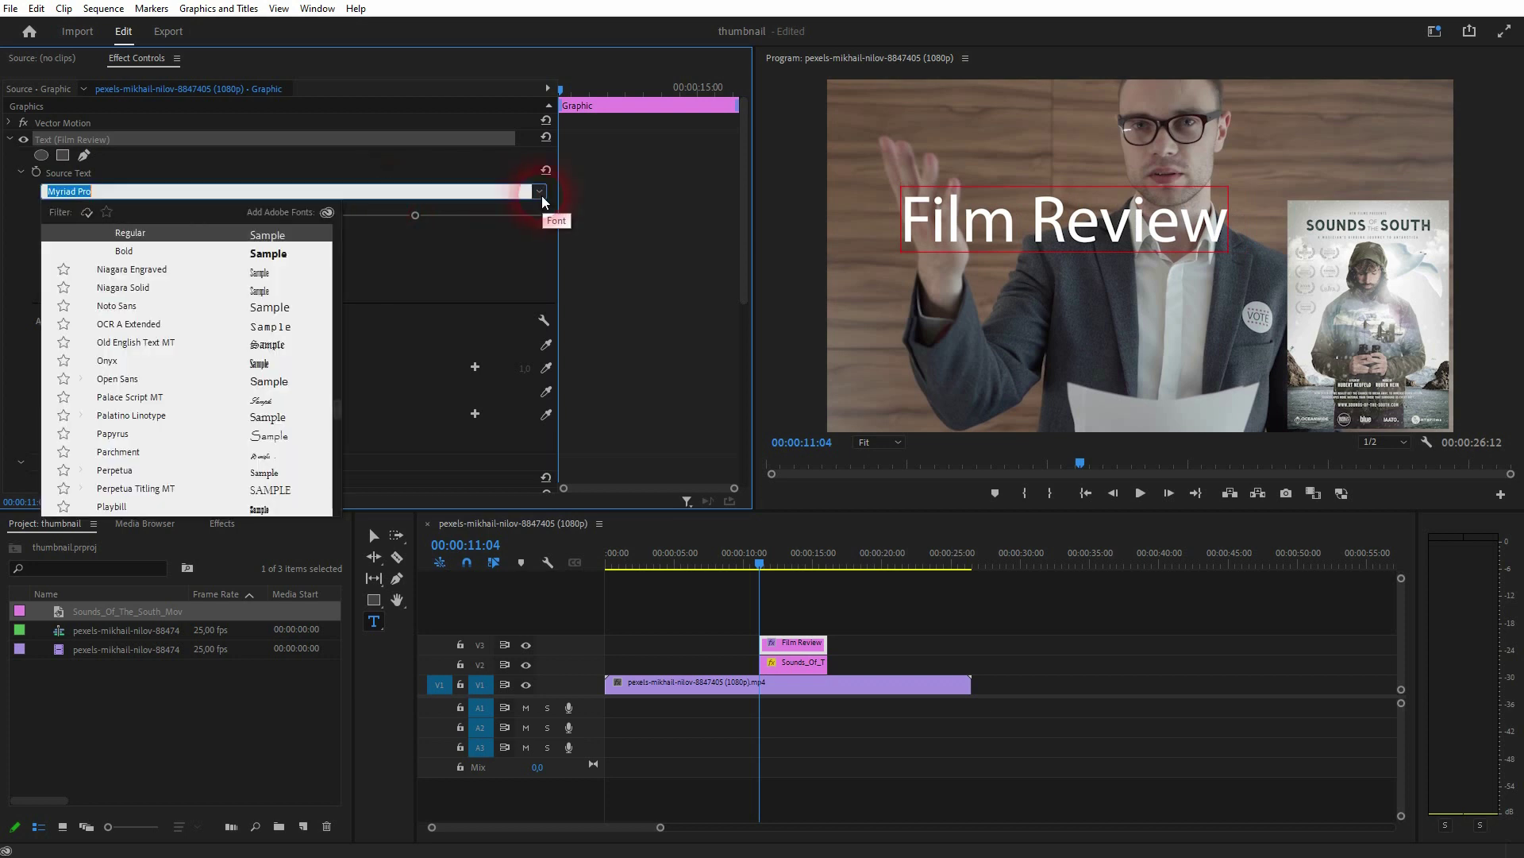
click(171, 361)
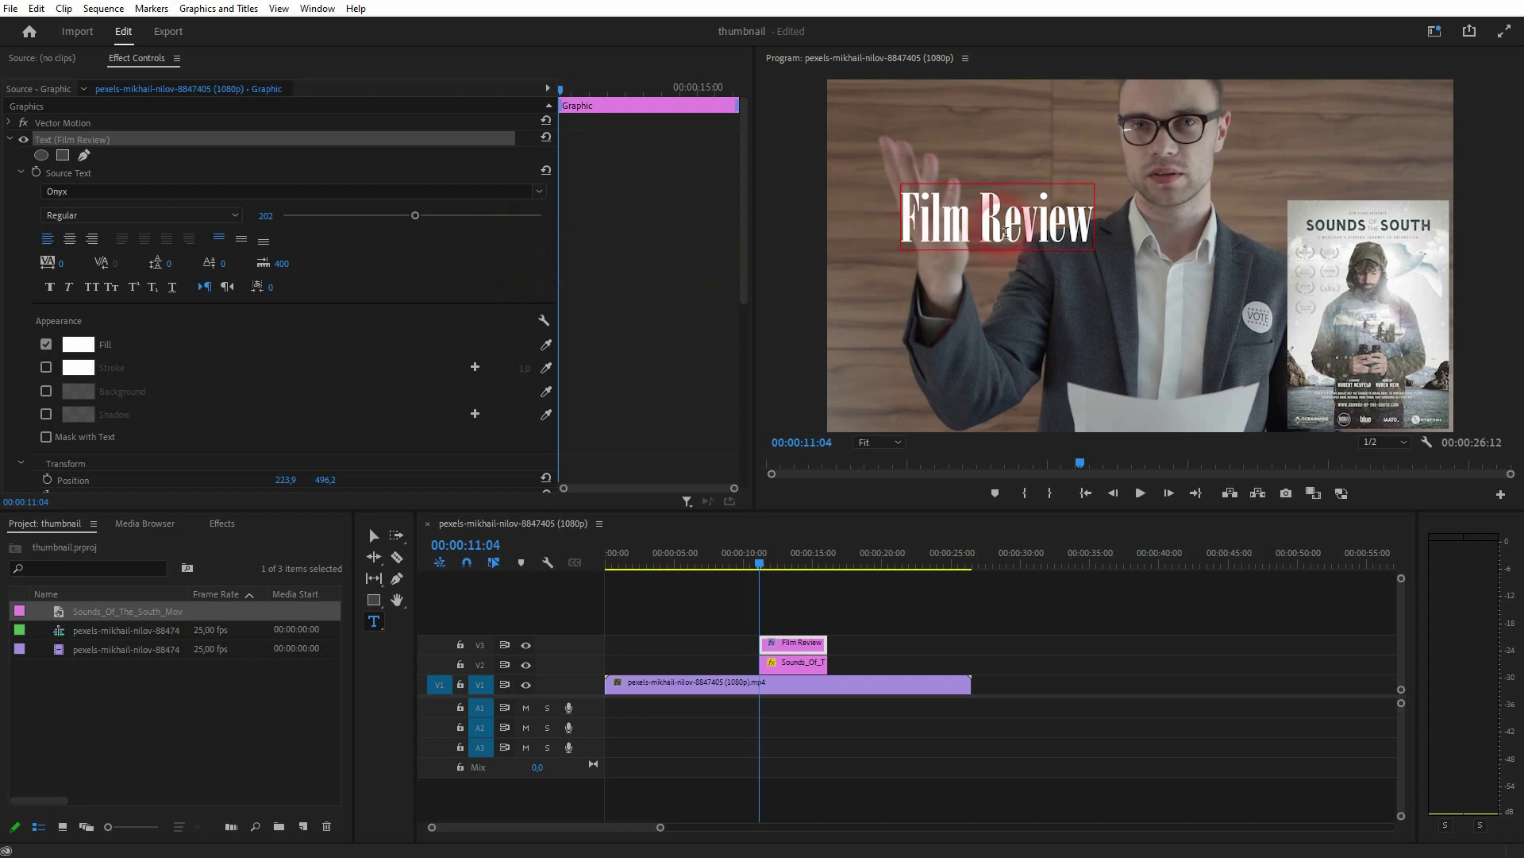
Move the "Film Review" title into the video frame's upper-left corner, at about 13, 187, and deselect it
click(371, 534)
drag(1016, 235, 956, 120)
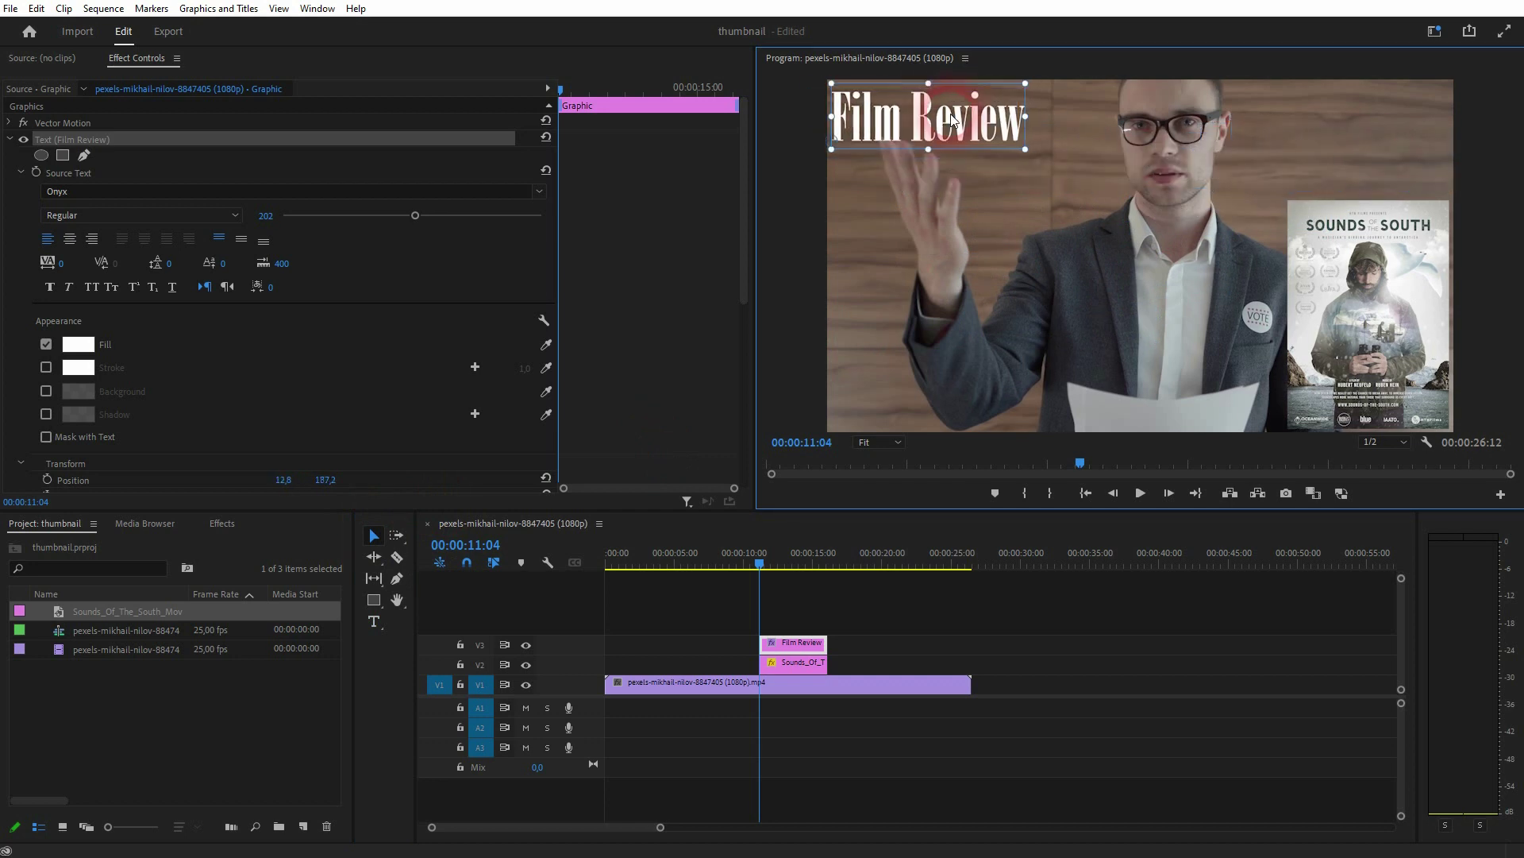
click(1023, 608)
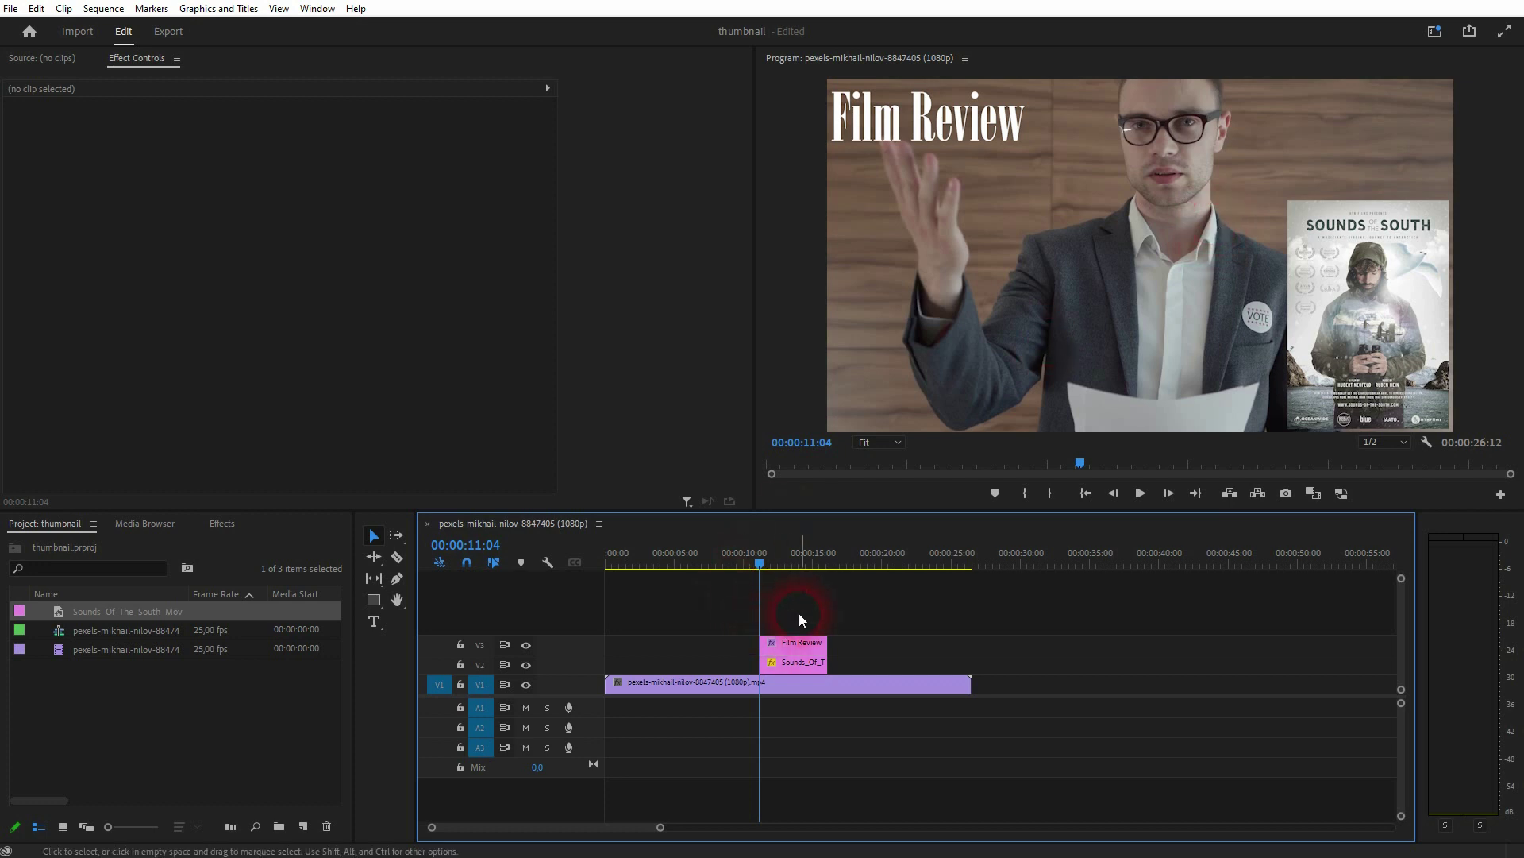
Stack two extra copies of the poster on tracks V4 and V5 above the title and delete both
drag(112, 609, 775, 613)
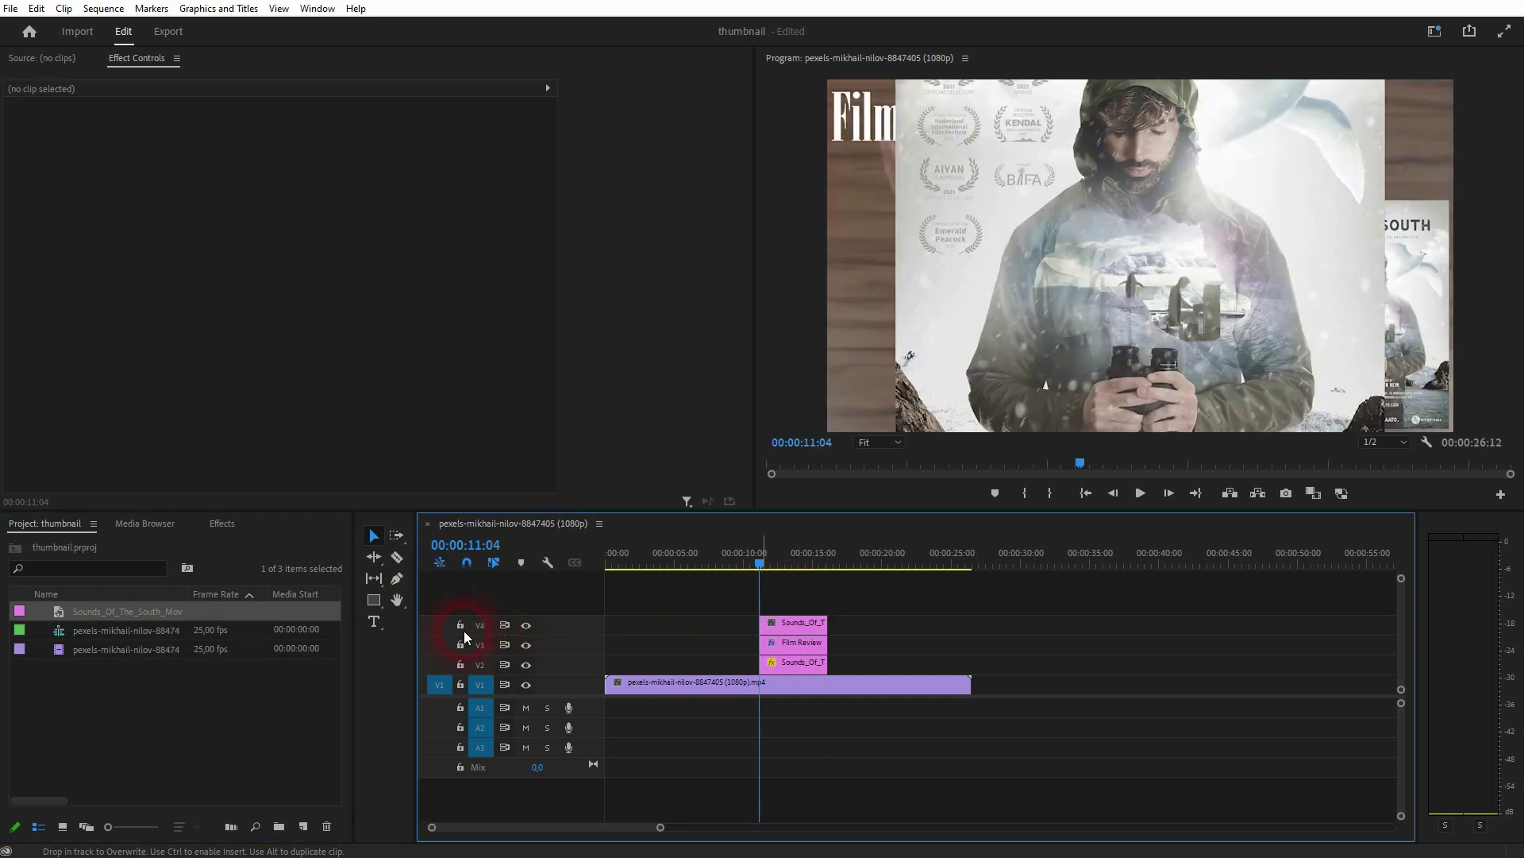
drag(678, 603, 792, 627)
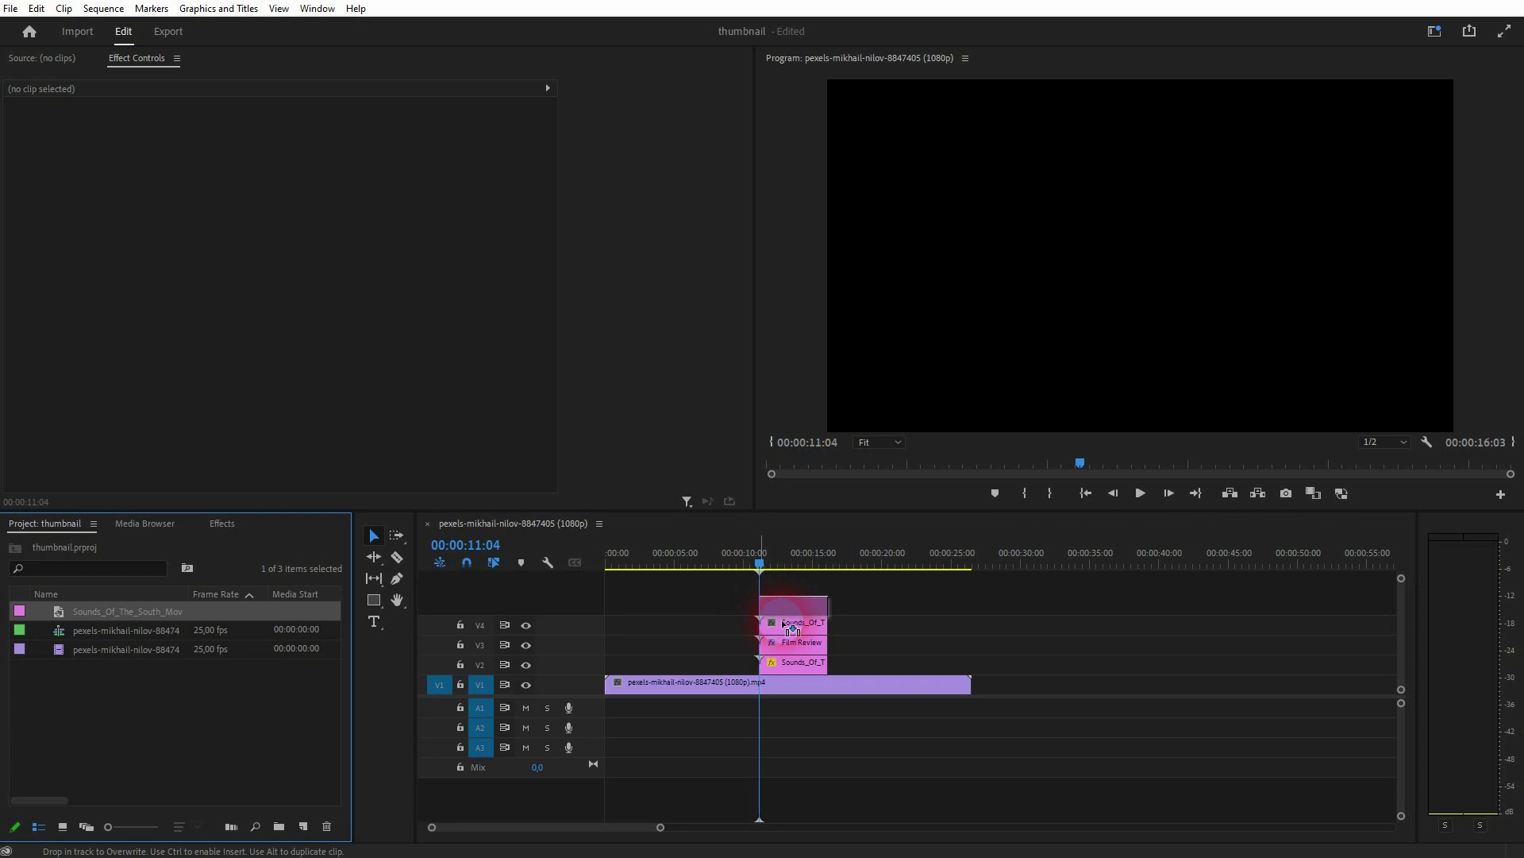
click(786, 608)
key(Delete)
click(792, 620)
key(Delete)
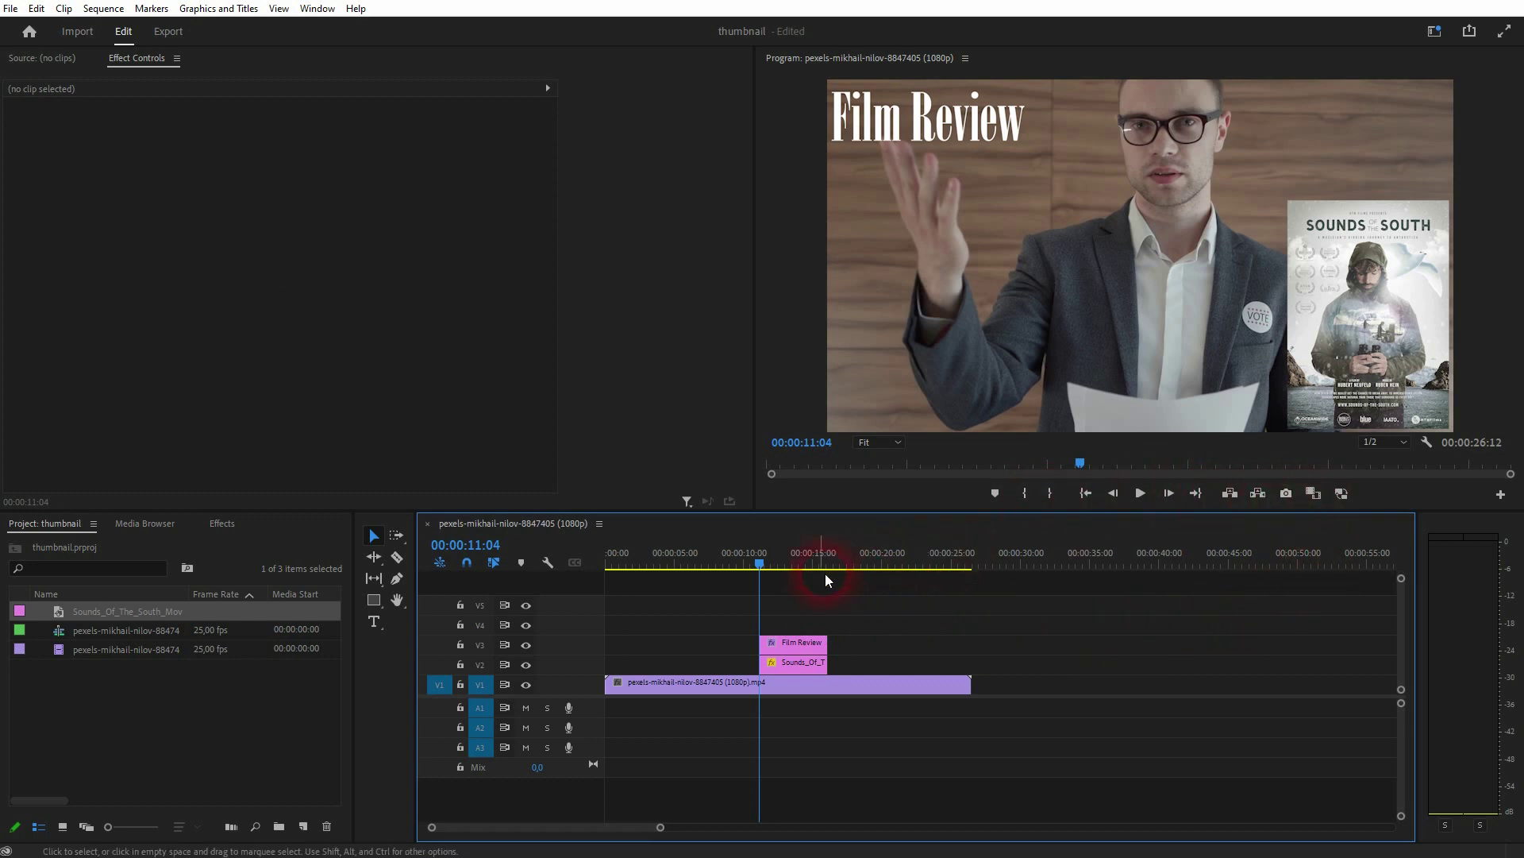
Export the sequence frame at 00:00:11:09 as a JPEG named "tutorial example"
click(772, 559)
mouse_move(772, 559)
mouse_down()
mouse_move(798, 566)
mouse_move(765, 567)
mouse_up()
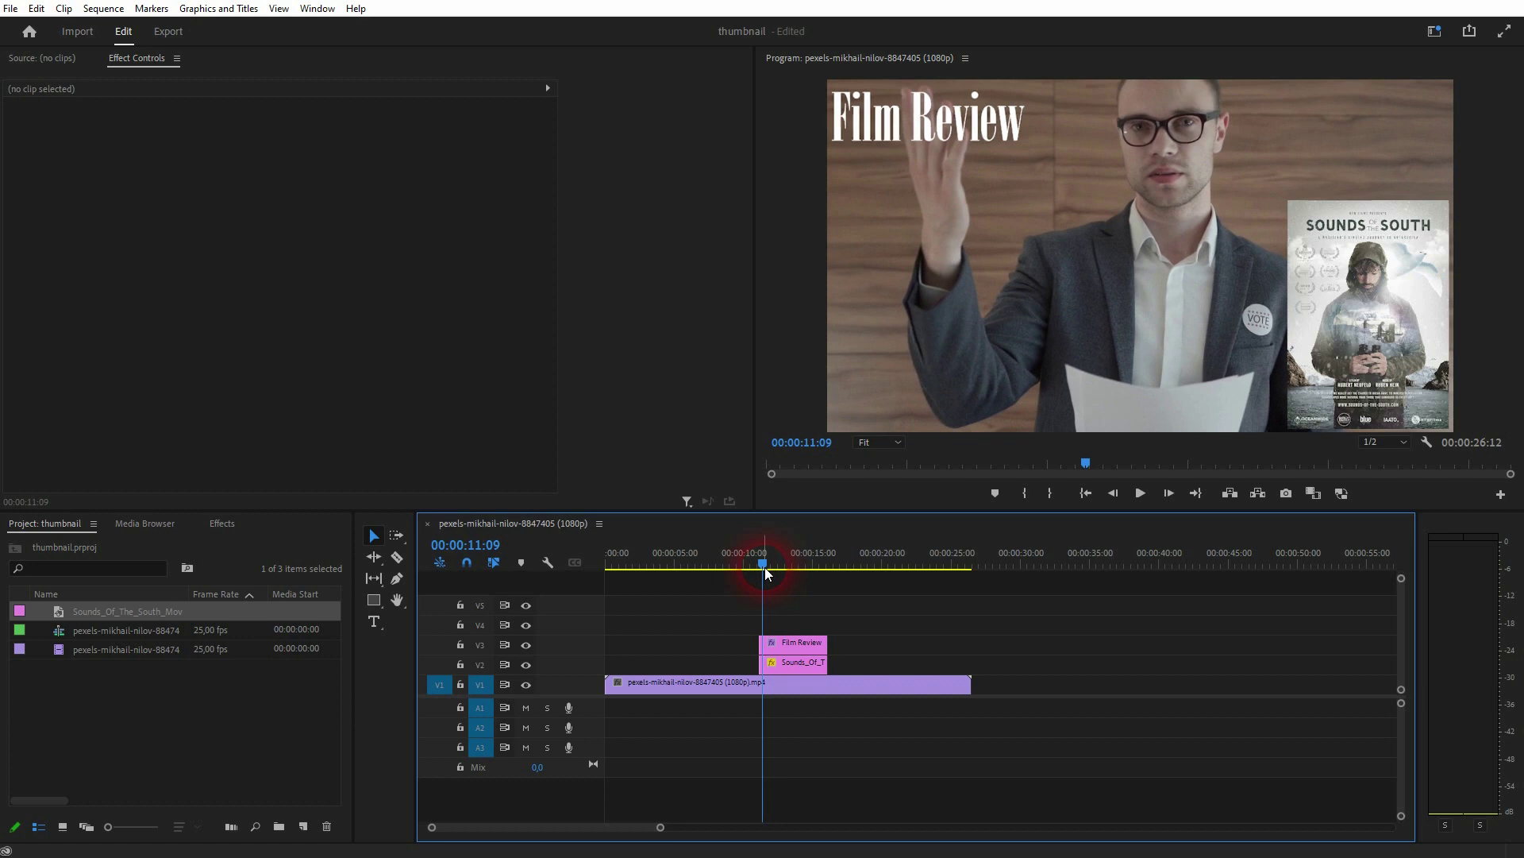
click(1293, 497)
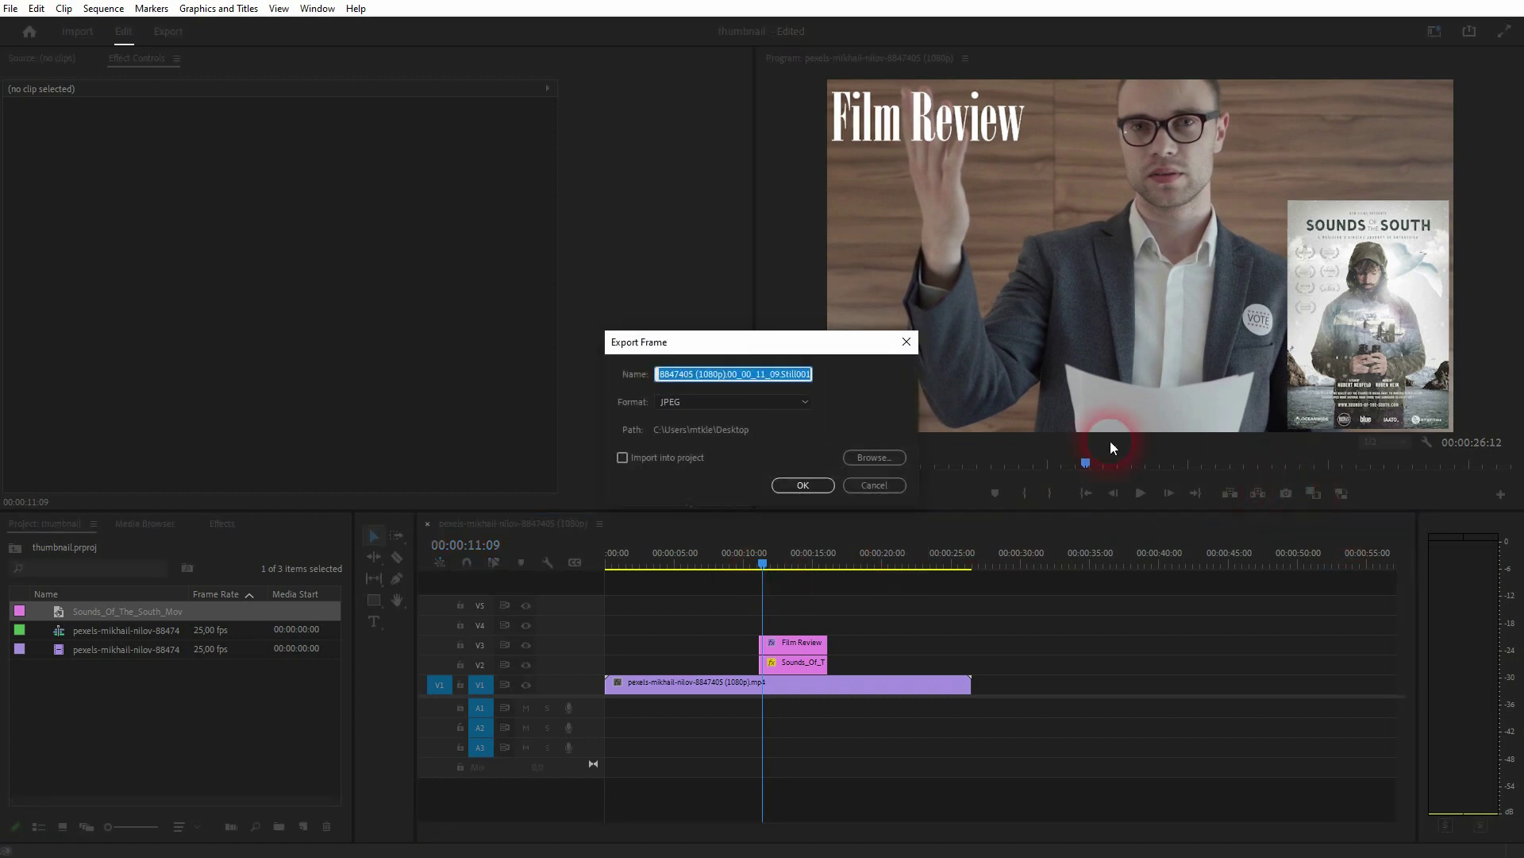
click(803, 400)
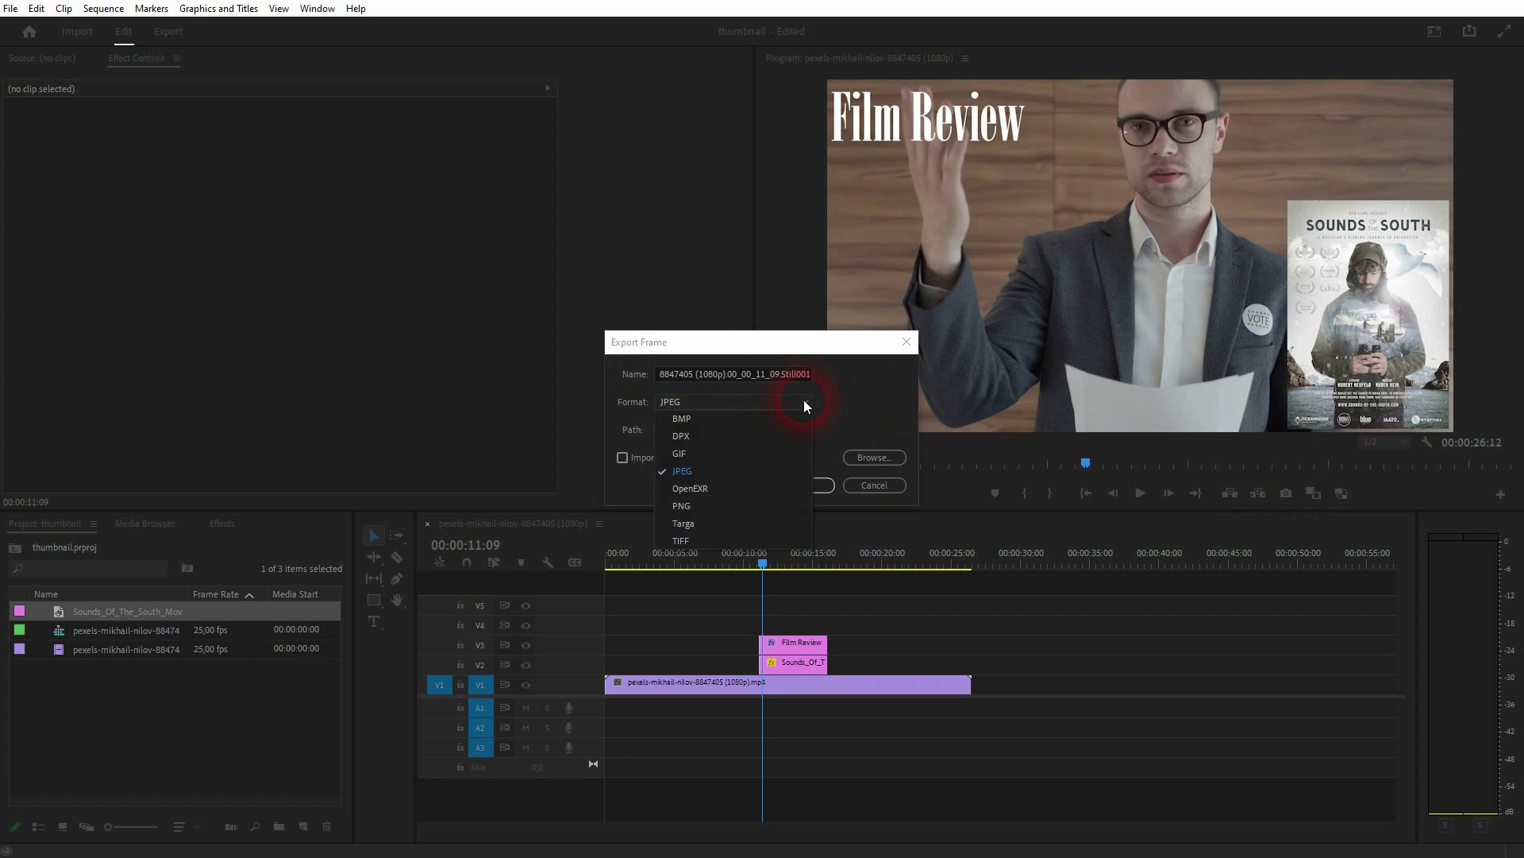
click(714, 471)
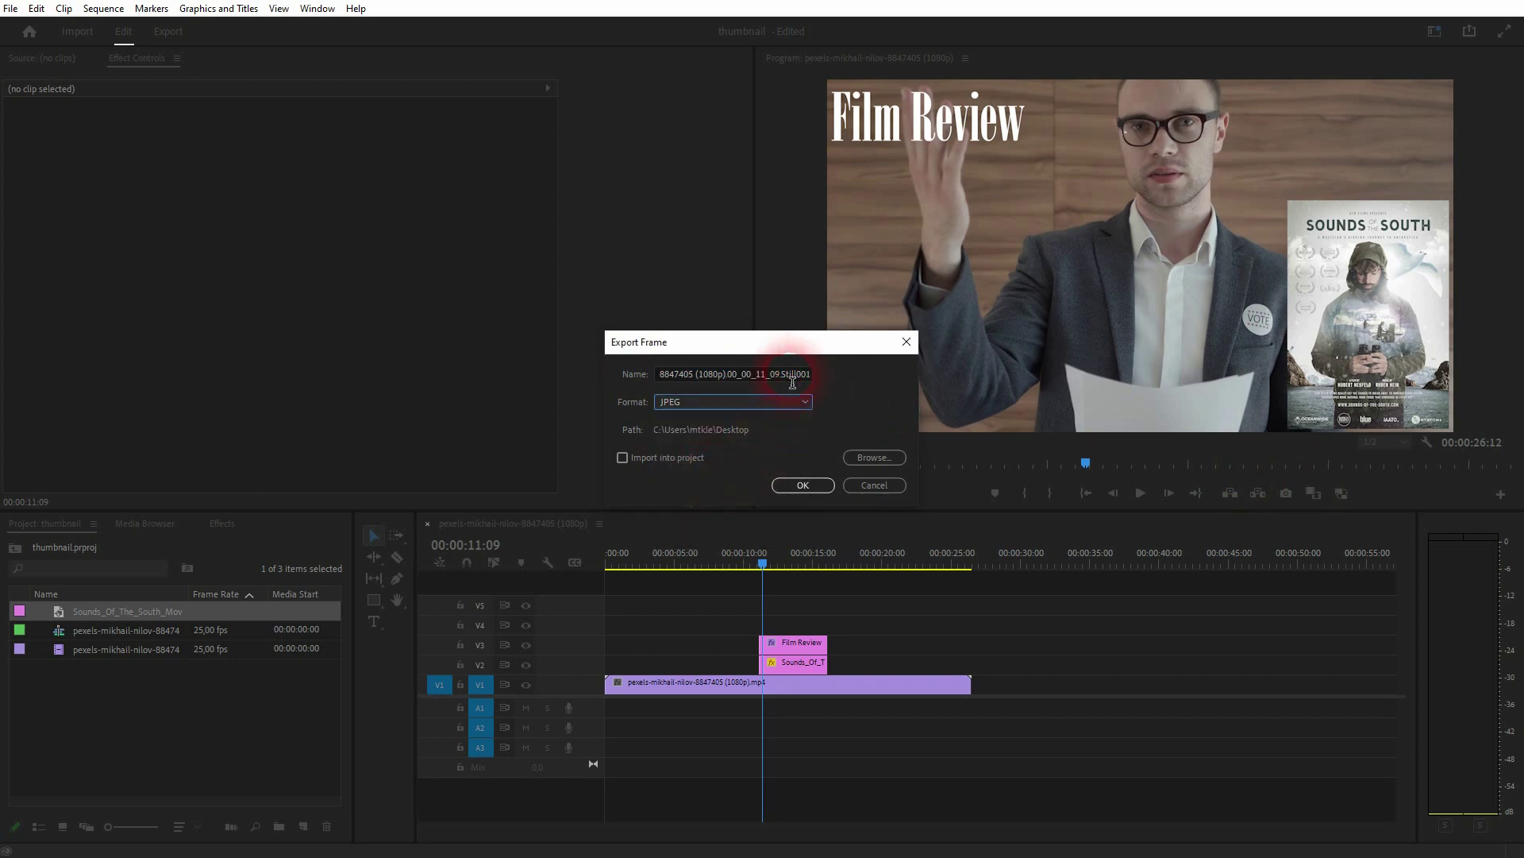
click(992, 384)
text(tutor)
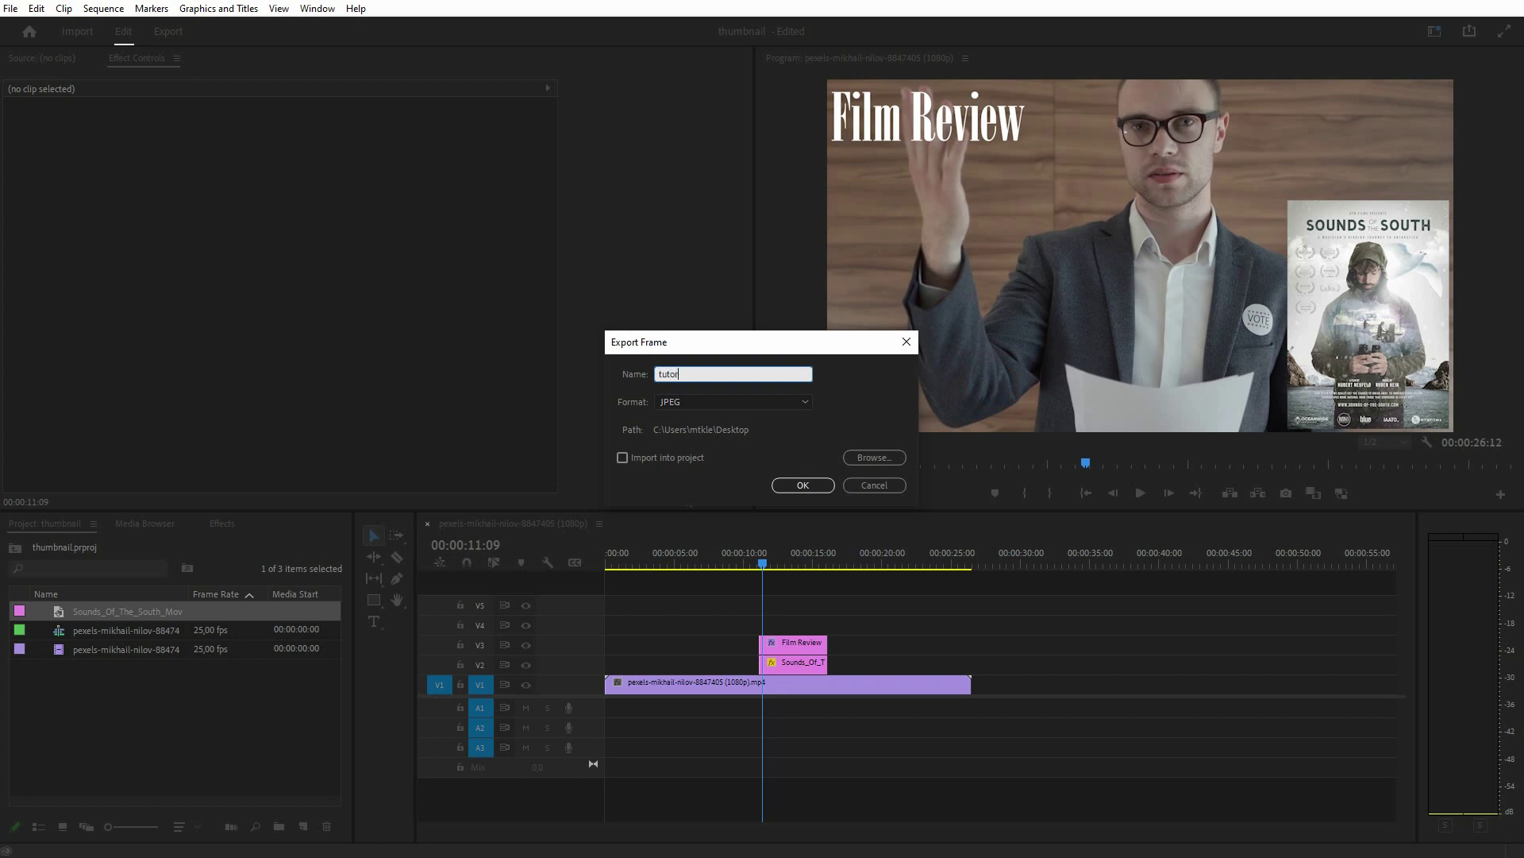
text(ial example)
click(811, 484)
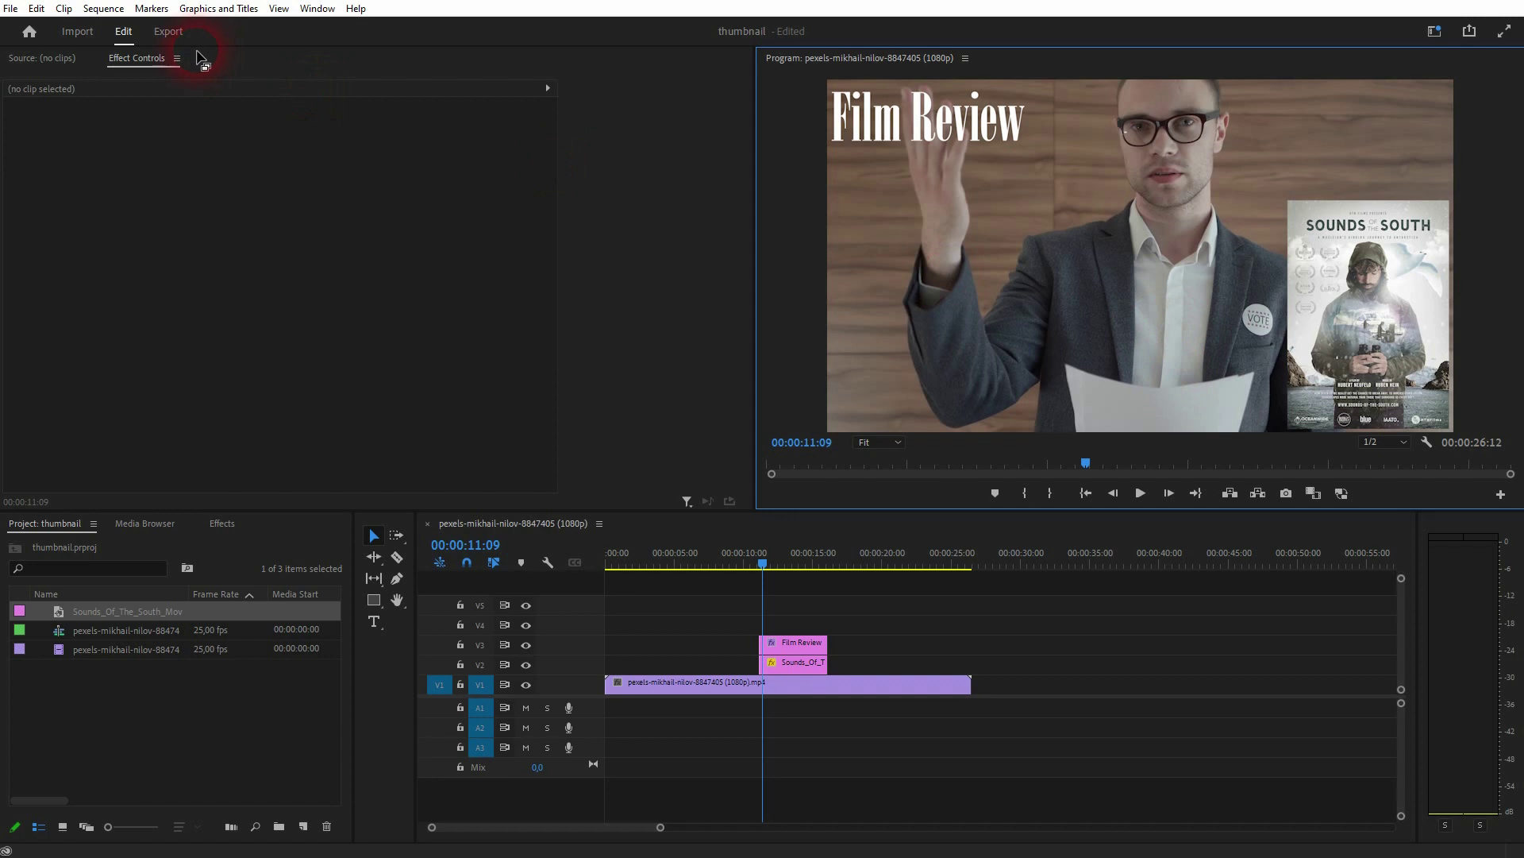
Switch to File Explorer, view the exported "tutorial example" image from the Desktop folder, and return to Premiere Pro
key(alt+Tab)
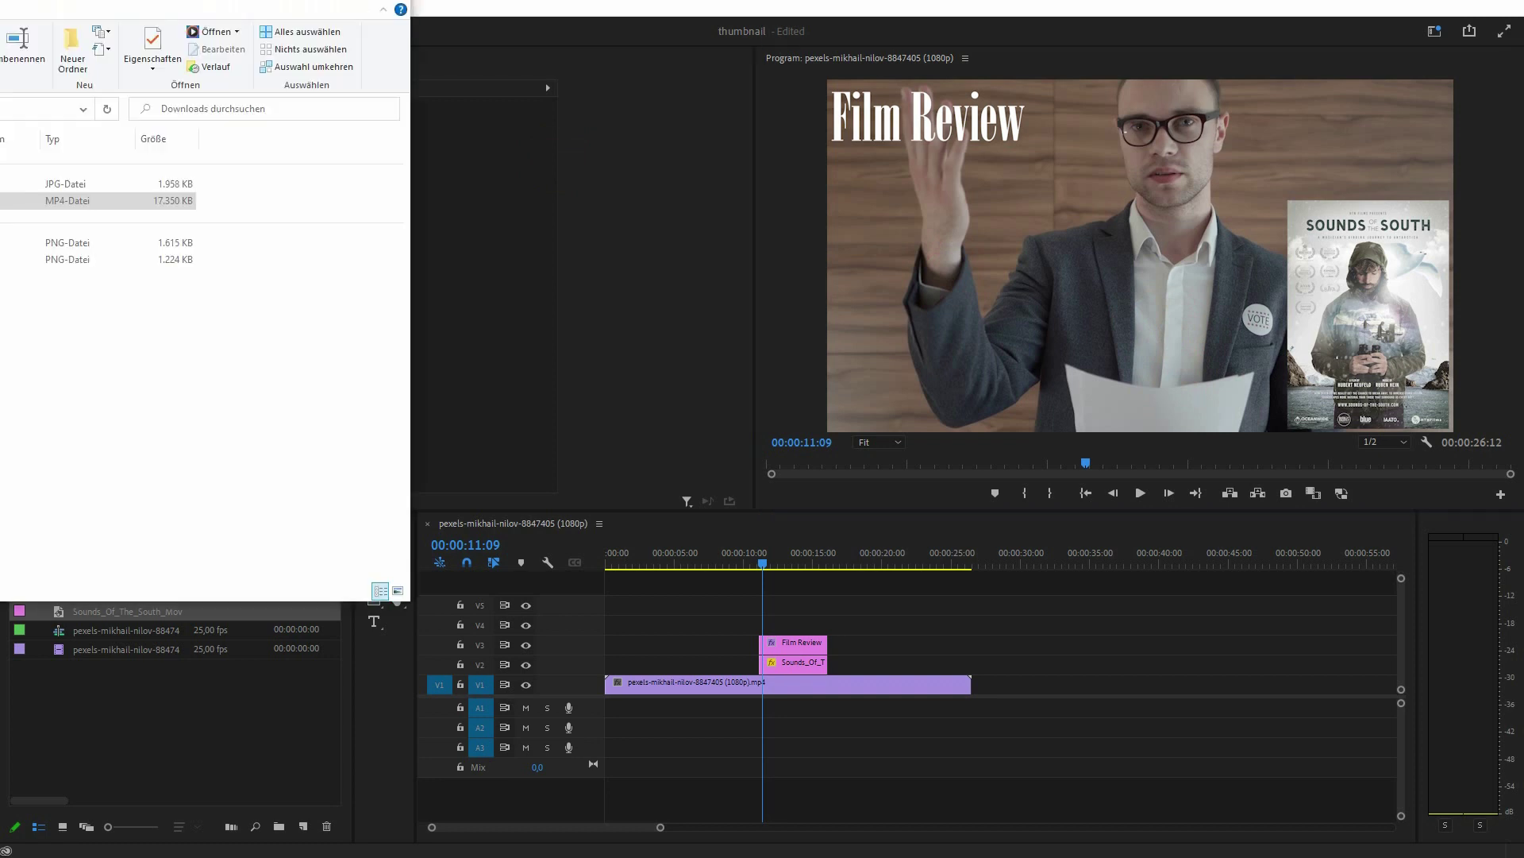
click(201, 424)
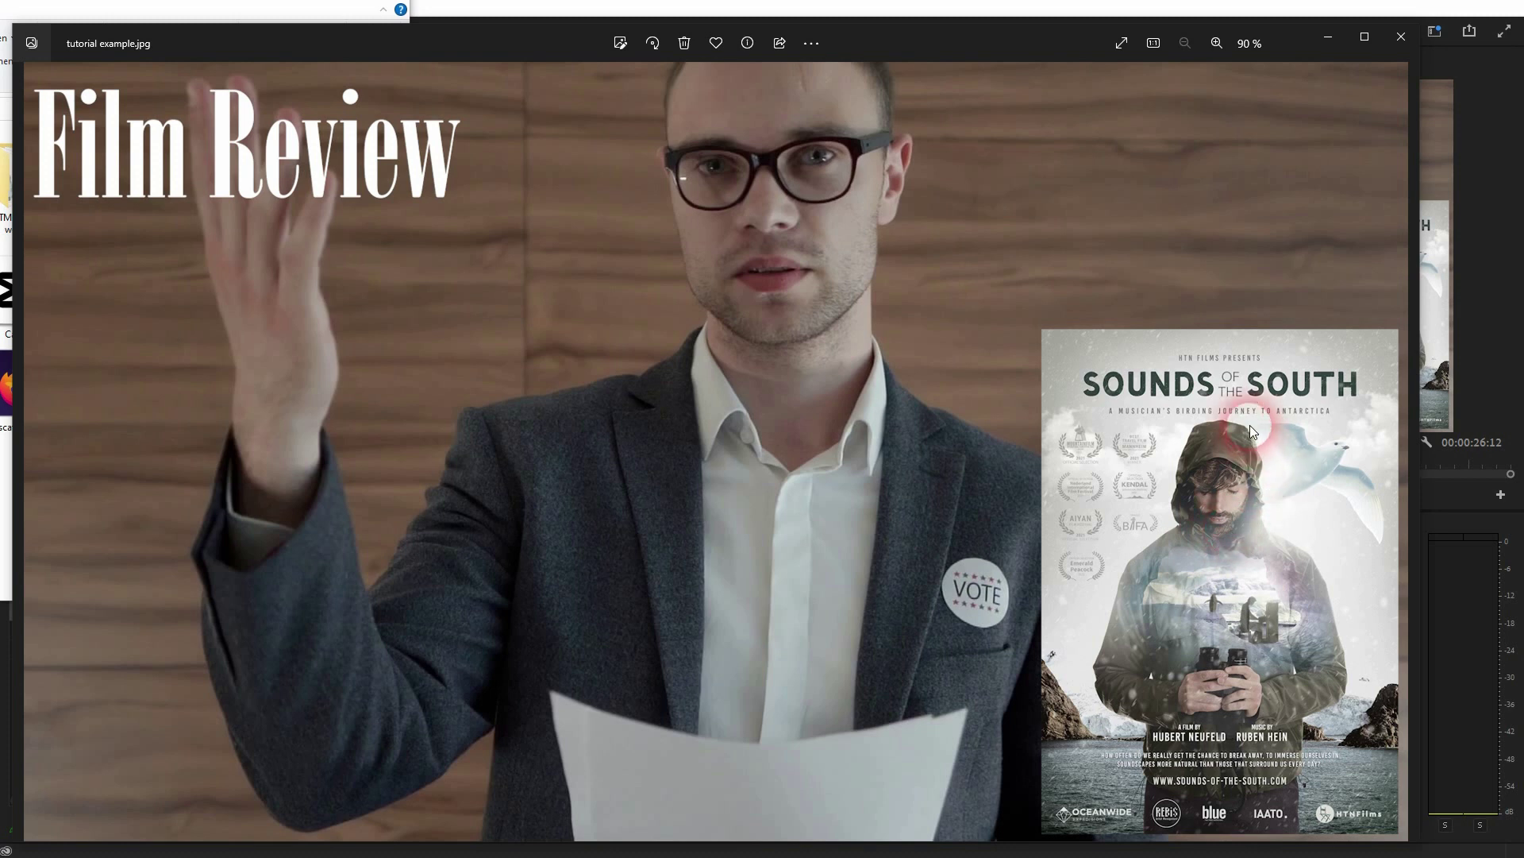
click(1394, 44)
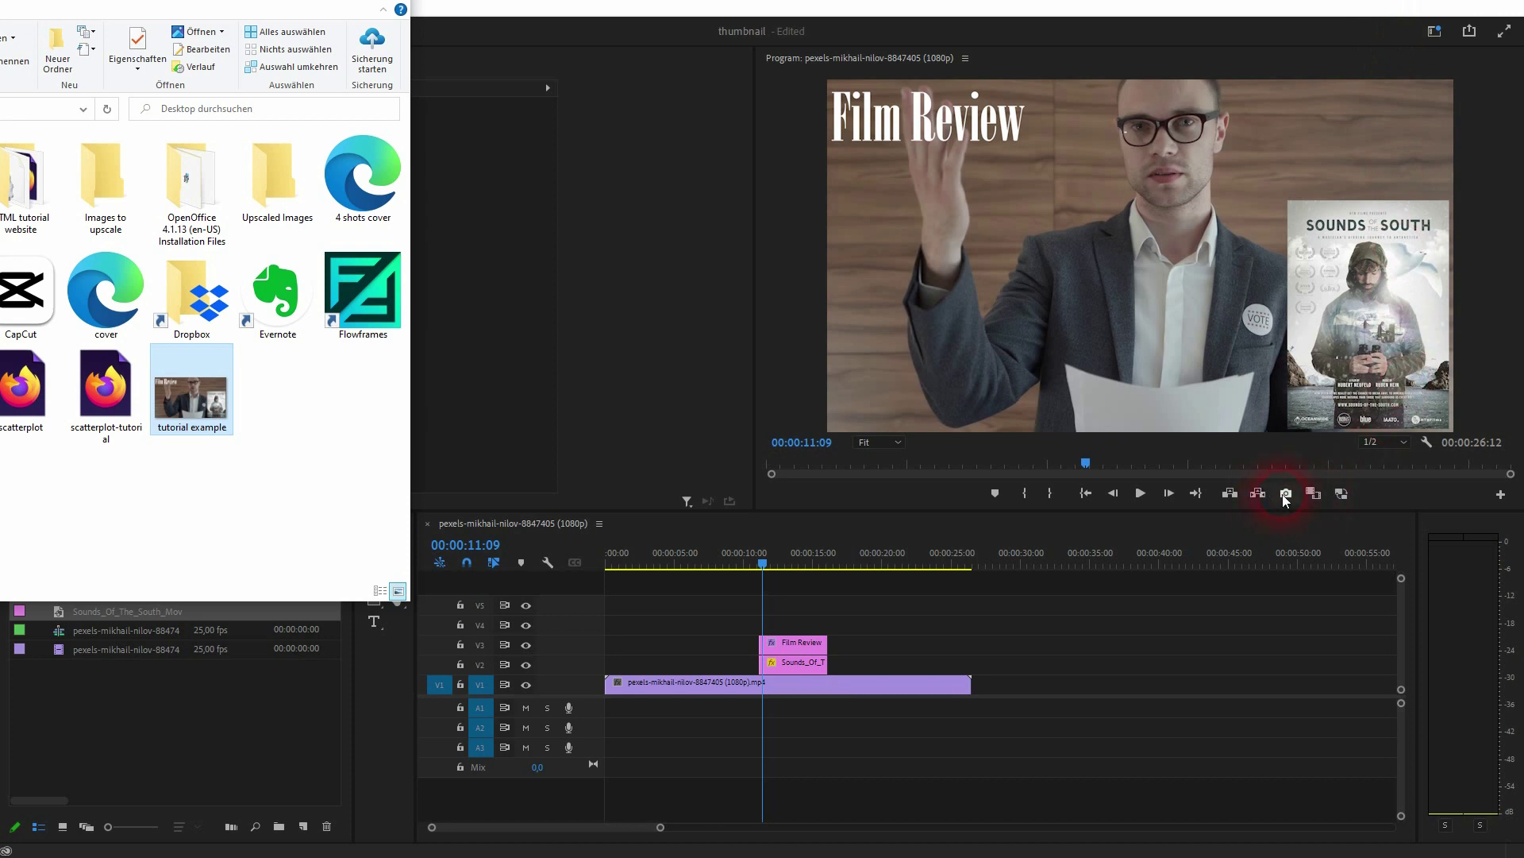
click(1378, 495)
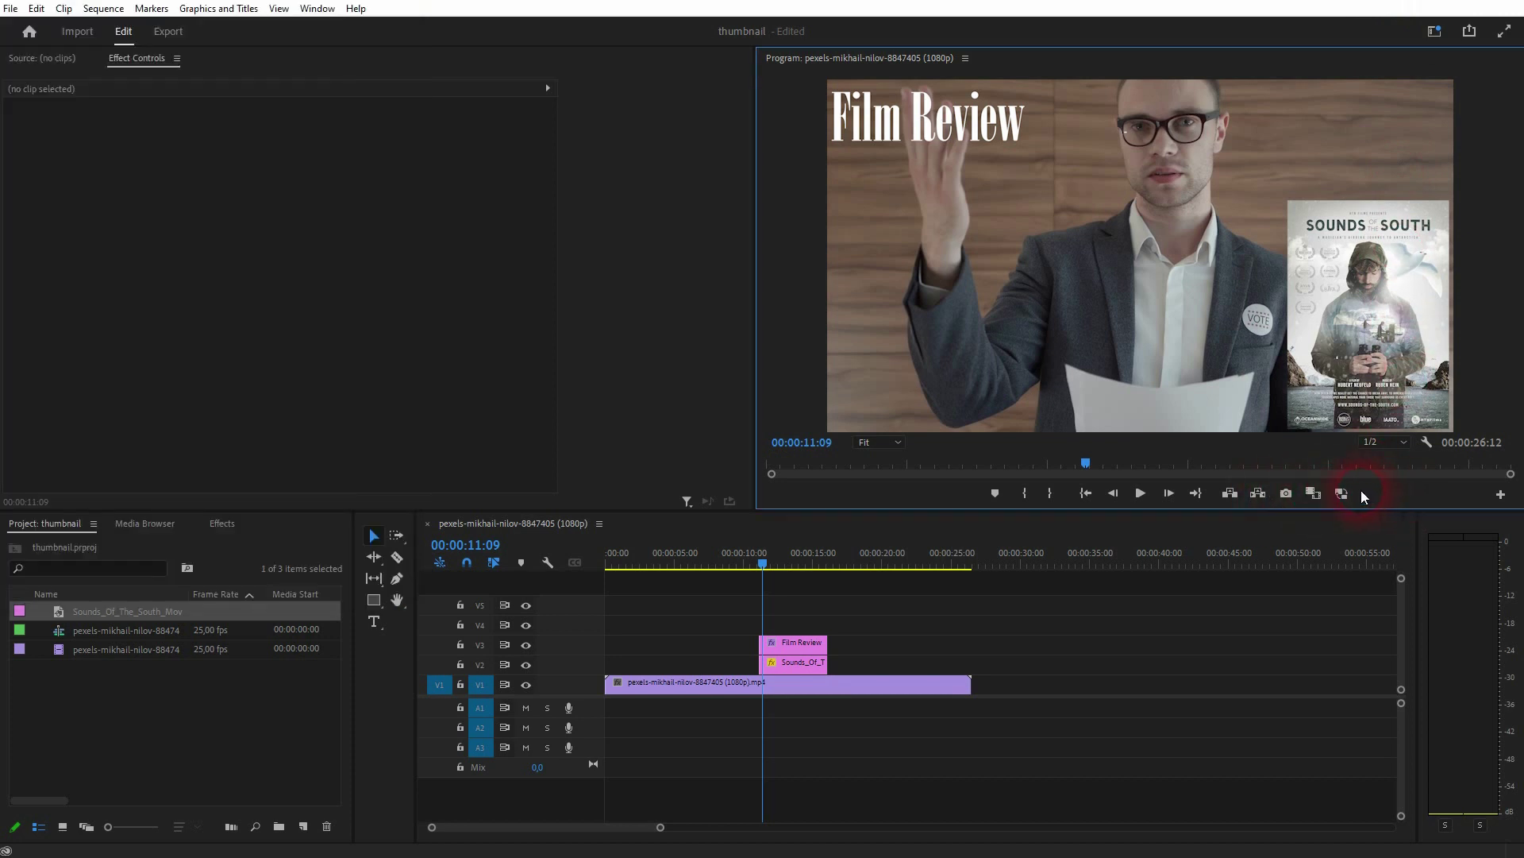